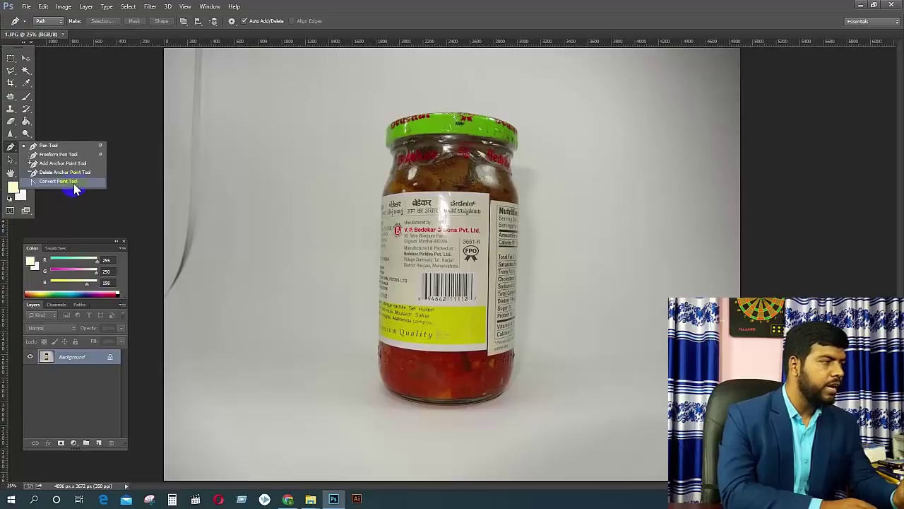
{"action": "left_click", "coordinate": [14, 152]}
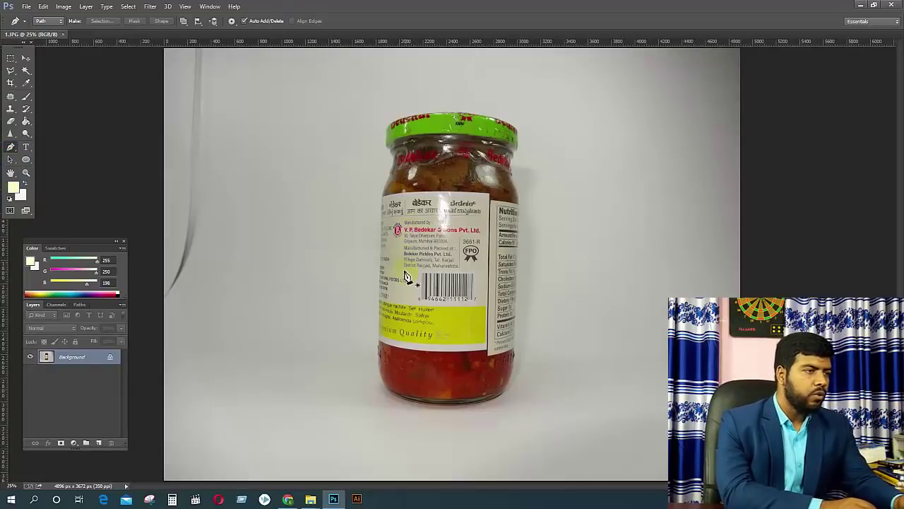
{"action": "left_click", "coordinate": [390, 382]}
{"action": "left_click", "coordinate": [467, 346]}
{"action": "left_click", "coordinate": [461, 346]}
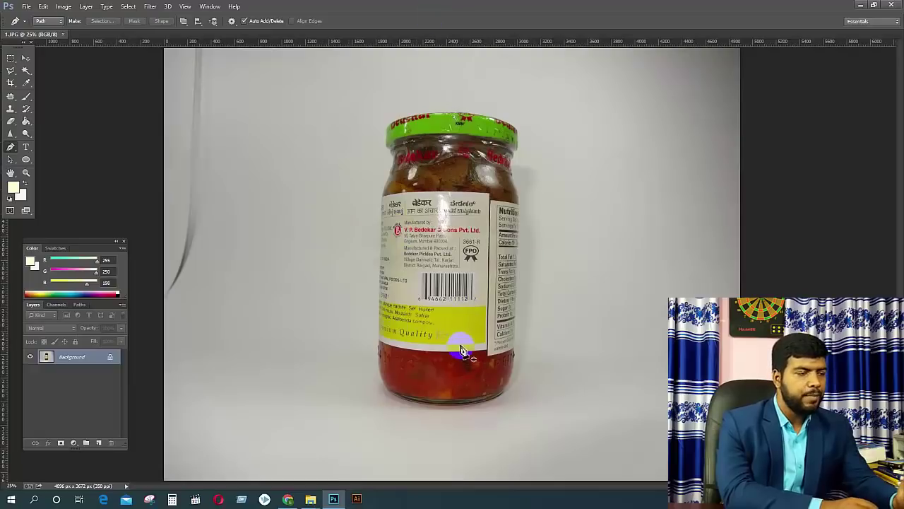
{"action": "left_click", "coordinate": [462, 323]}
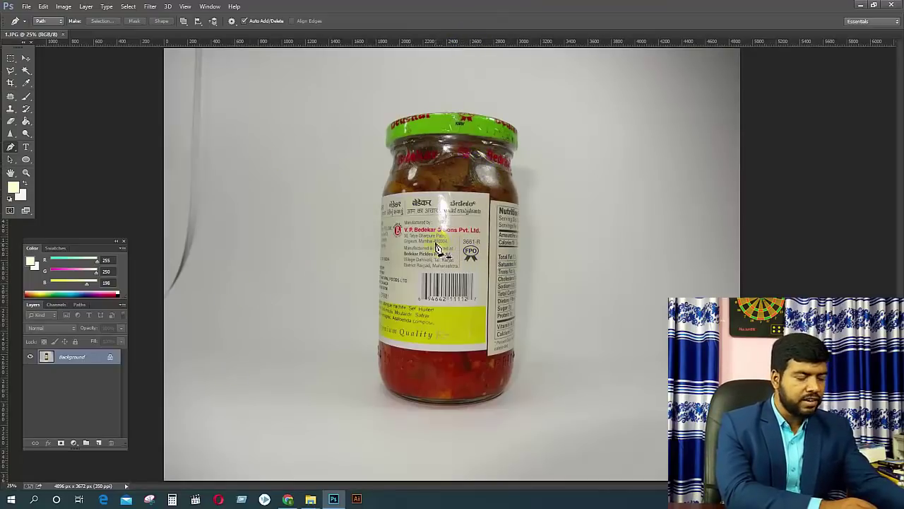
Examine the front label of the pickle jar at several zoom levels.
{"action": "key", "text": "ctrl+plus"}
{"action": "key", "text": "ctrl+plus"}
{"action": "key", "text": "ctrl+plus"}
{"action": "key", "text": "ctrl+plus"}
{"action": "key", "text": "ctrl+plus"}
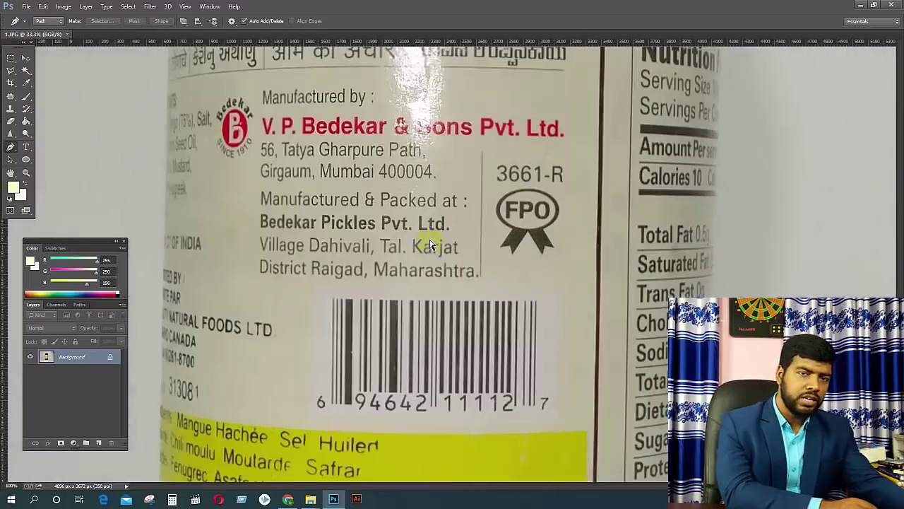
{"action": "key", "text": "ctrl+minus"}
{"action": "key", "text": "ctrl+minus"}
{"action": "key", "text": "ctrl+minus"}
{"action": "key", "text": "ctrl+minus"}
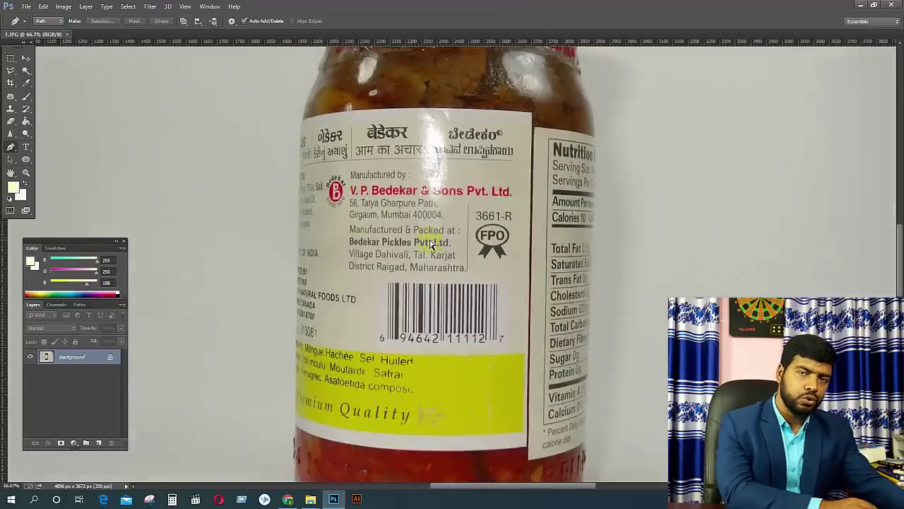
{"action": "key", "text": "ctrl+plus"}
{"action": "key", "text": "ctrl+plus"}
{"action": "key", "text": "ctrl+plus"}
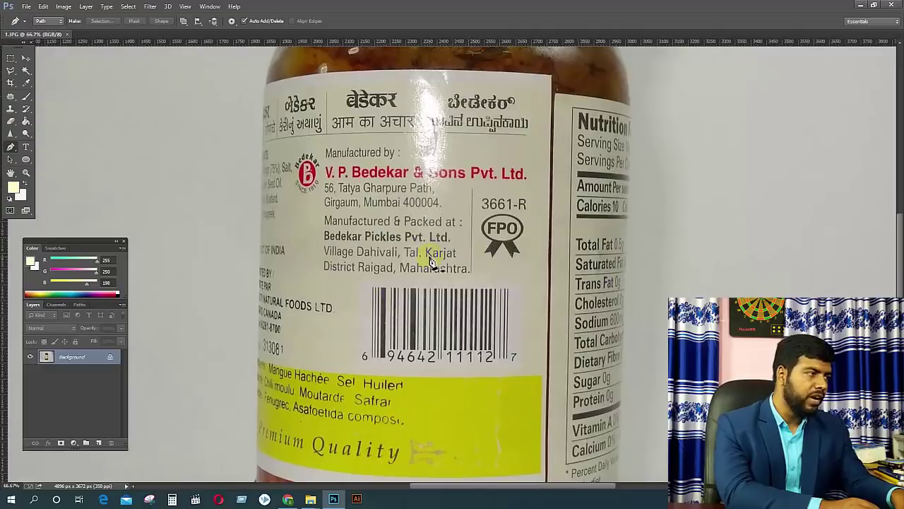
Pan around the enlarged jar with the Hand tool to inspect its label and side edges.
{"action": "left_click", "coordinate": [11, 174]}
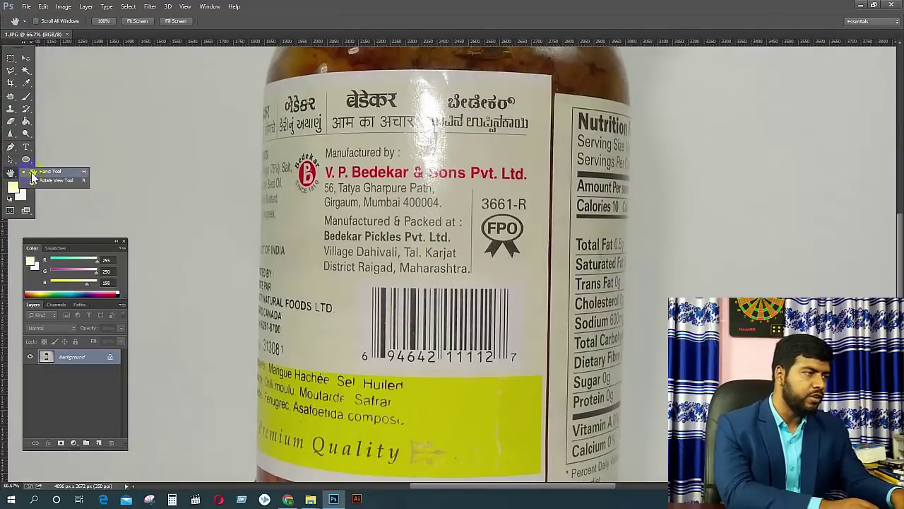
{"action": "left_click_drag", "start_coordinate": [467, 218], "coordinate": [249, 200]}
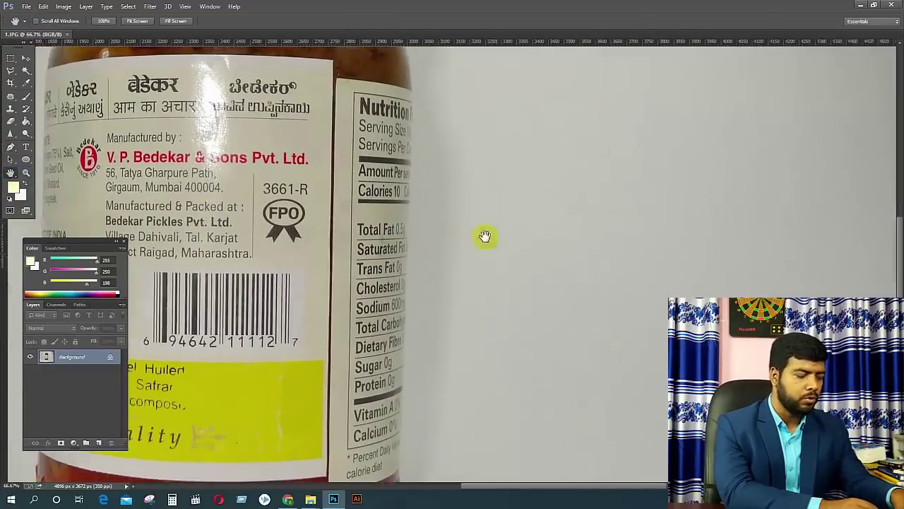
{"action": "left_click_drag", "start_coordinate": [484, 236], "coordinate": [629, 244]}
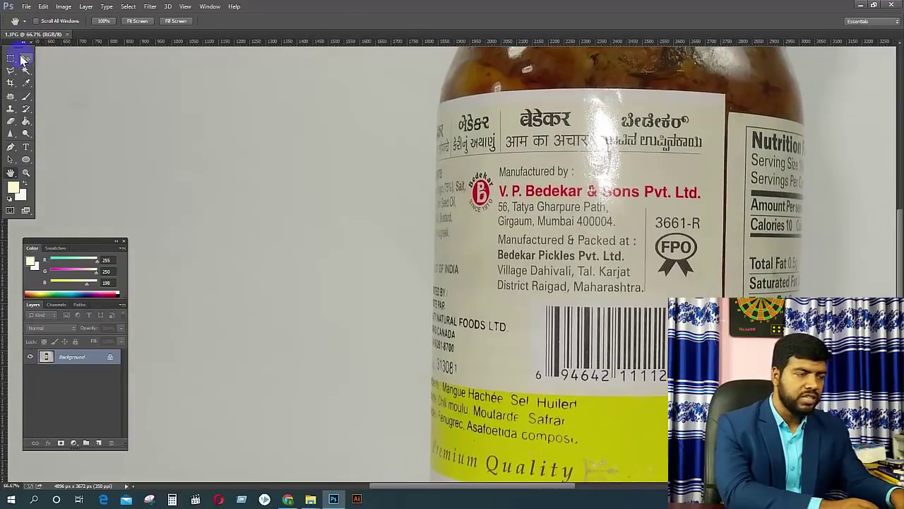
{"action": "left_click", "coordinate": [26, 58]}
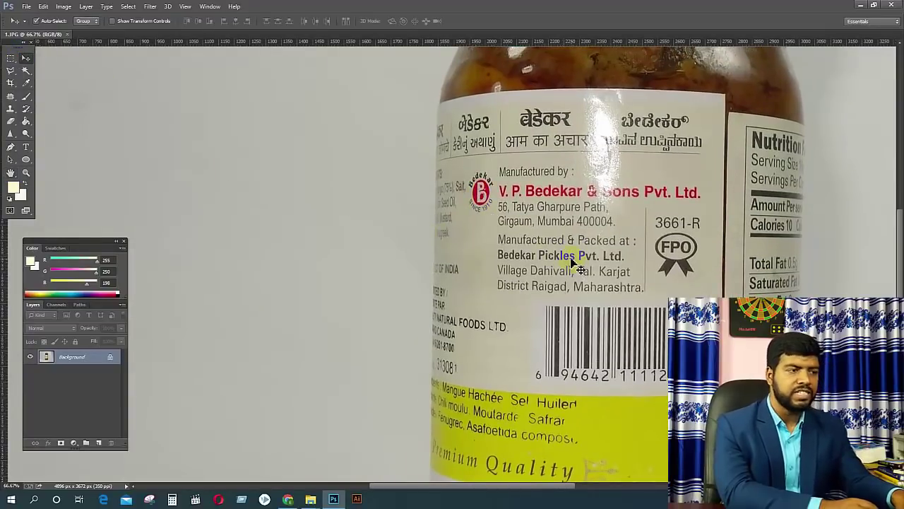
{"action": "left_click_drag", "start_coordinate": [651, 267], "coordinate": [494, 233]}
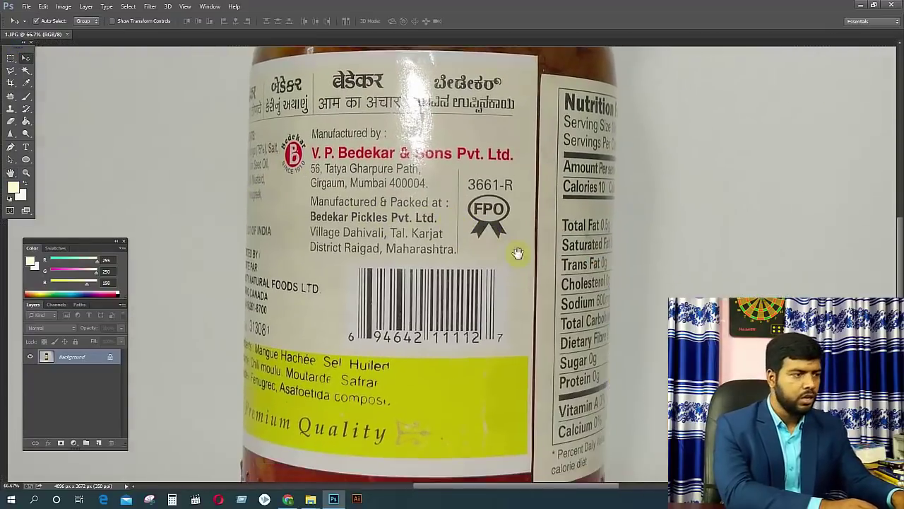
{"action": "left_click_drag", "start_coordinate": [543, 279], "coordinate": [537, 141]}
Start a Pen tool path with an anchor point on the upper rim of the green lid, right of its centre.
{"action": "scroll", "coordinate": [510, 300], "scroll_direction": "up", "scroll_amount": 10}
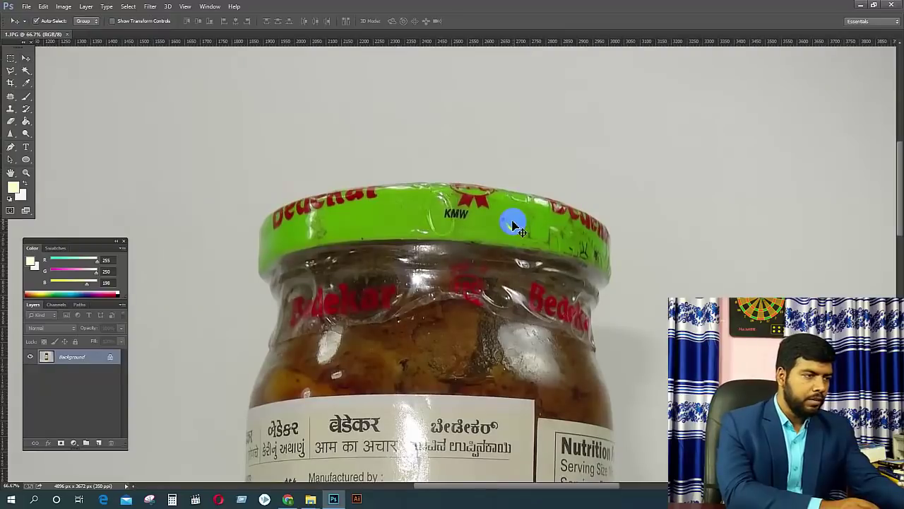
{"action": "key", "text": "p"}
{"action": "key", "text": "ctrl+plus"}
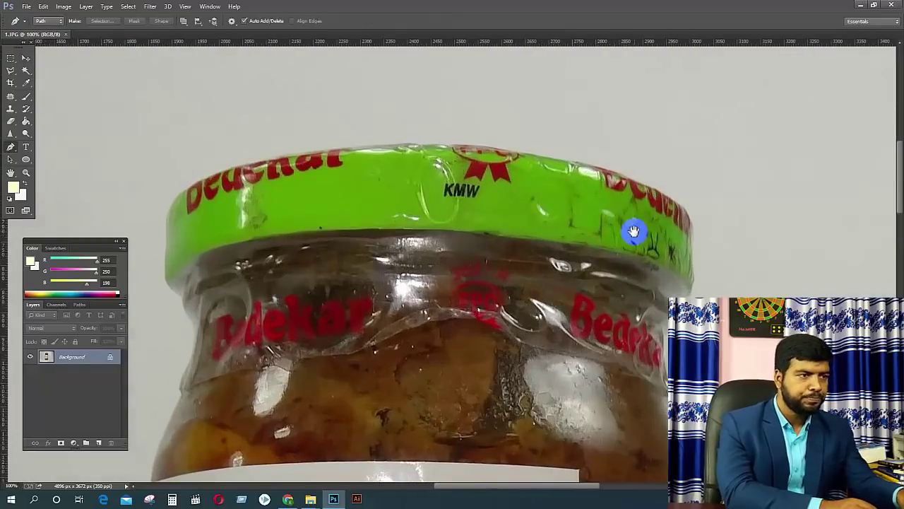
{"action": "left_click_drag", "start_coordinate": [633, 234], "coordinate": [560, 206]}
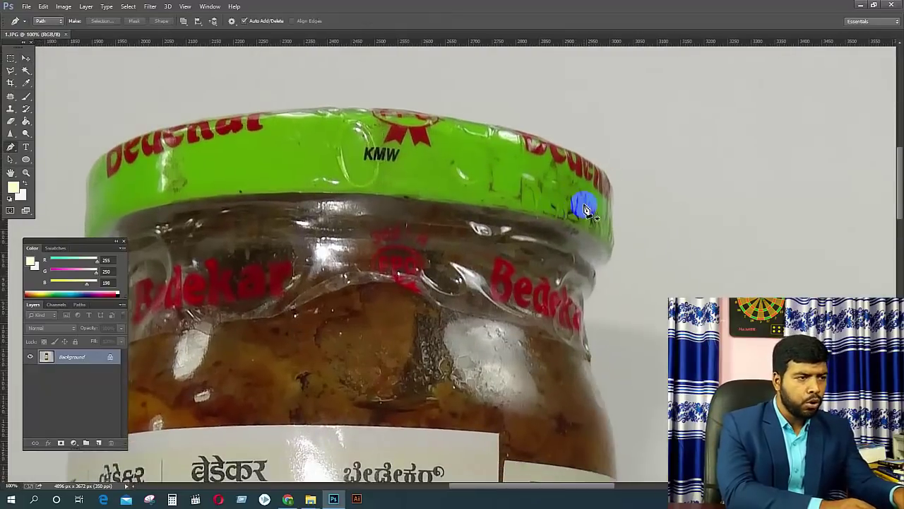
{"action": "left_click", "coordinate": [552, 147]}
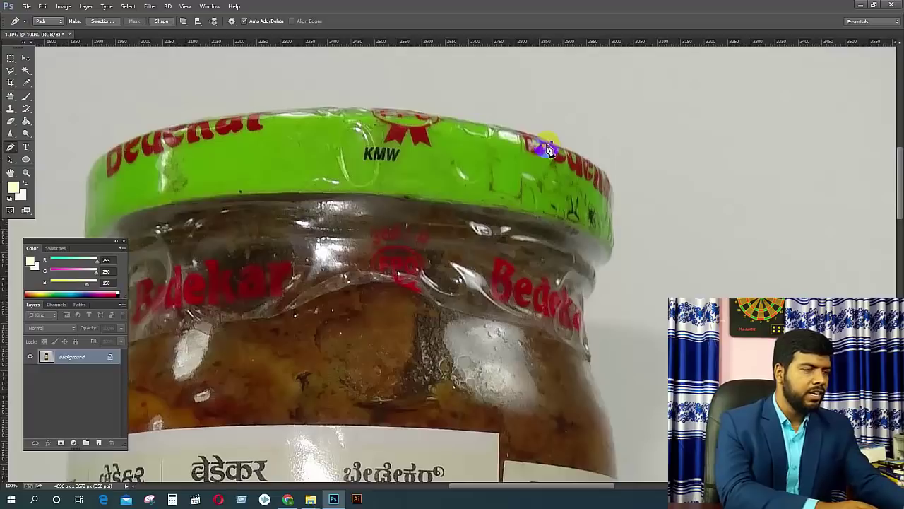
Place a curved anchor point at the lid's right edge, bending the path segment along the rim.
{"action": "key", "text": "ctrl+plus"}
{"action": "left_click_drag", "start_coordinate": [635, 153], "coordinate": [575, 233]}
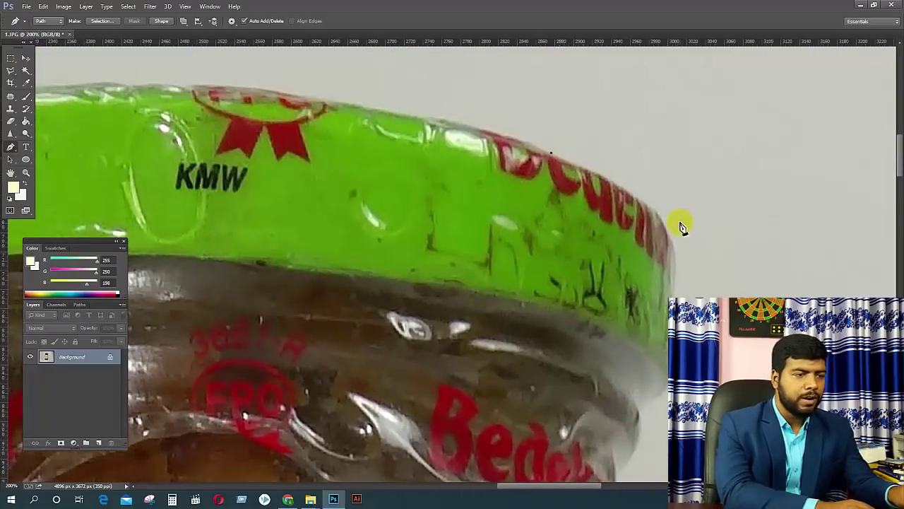
{"action": "left_click_drag", "start_coordinate": [675, 258], "coordinate": [673, 323]}
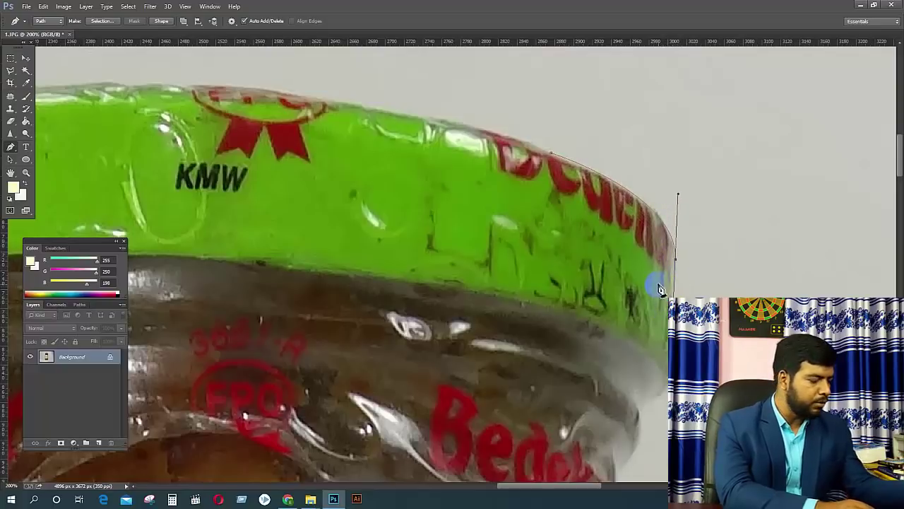
{"action": "key", "text": "ctrl+z"}
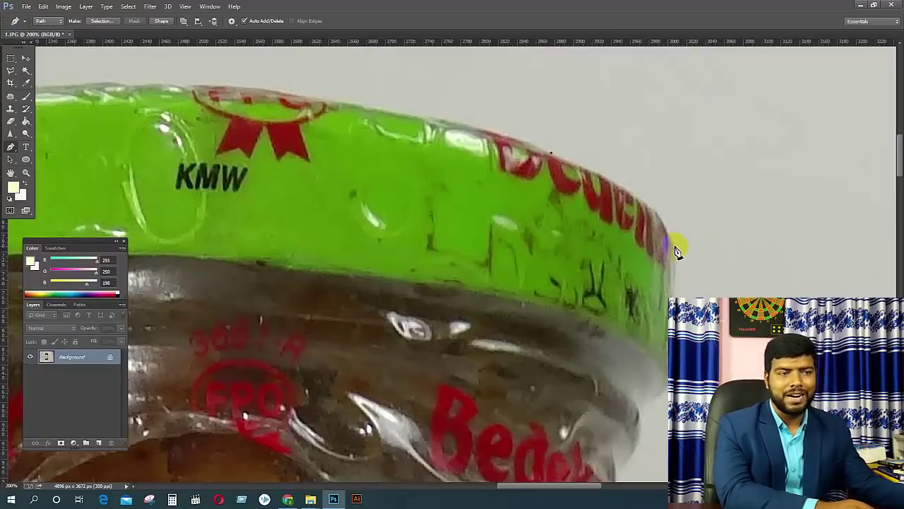
{"action": "left_click", "coordinate": [674, 247]}
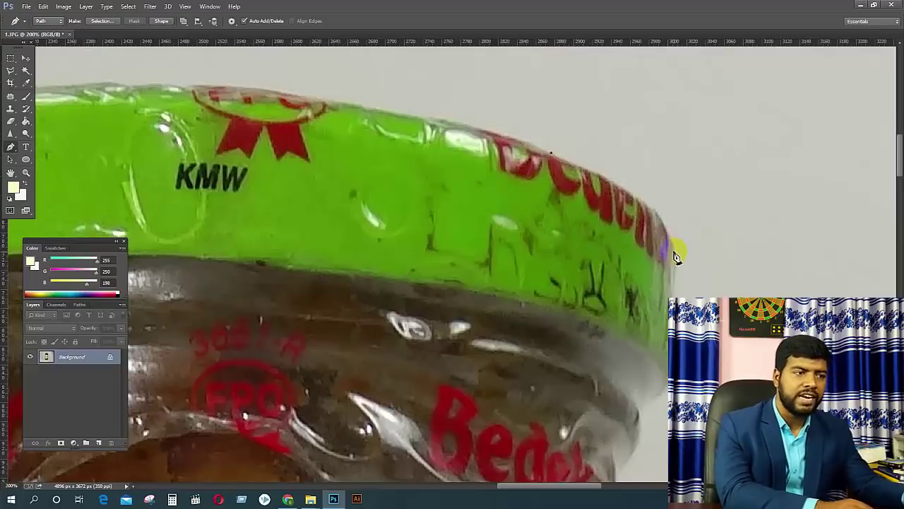
{"action": "left_click_drag", "start_coordinate": [675, 256], "coordinate": [680, 311]}
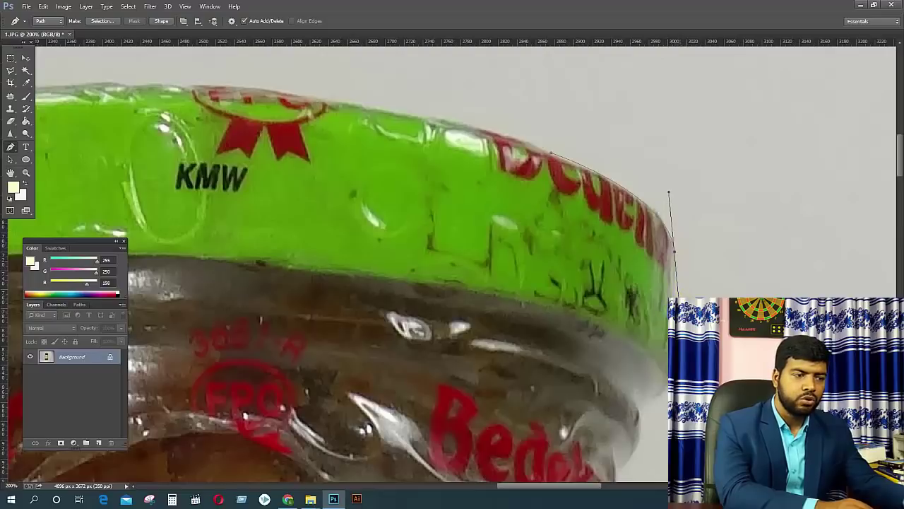
{"action": "left_click", "coordinate": [696, 302]}
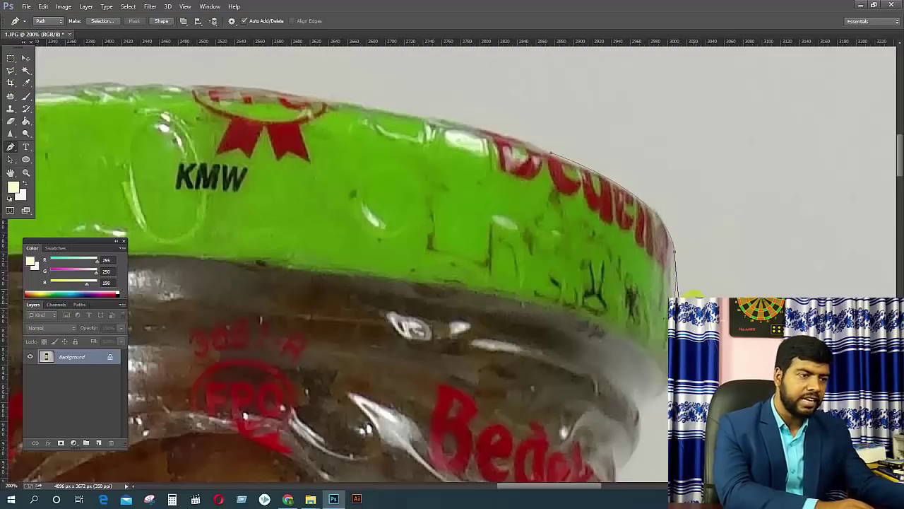
{"action": "key", "text": "ctrl+z"}
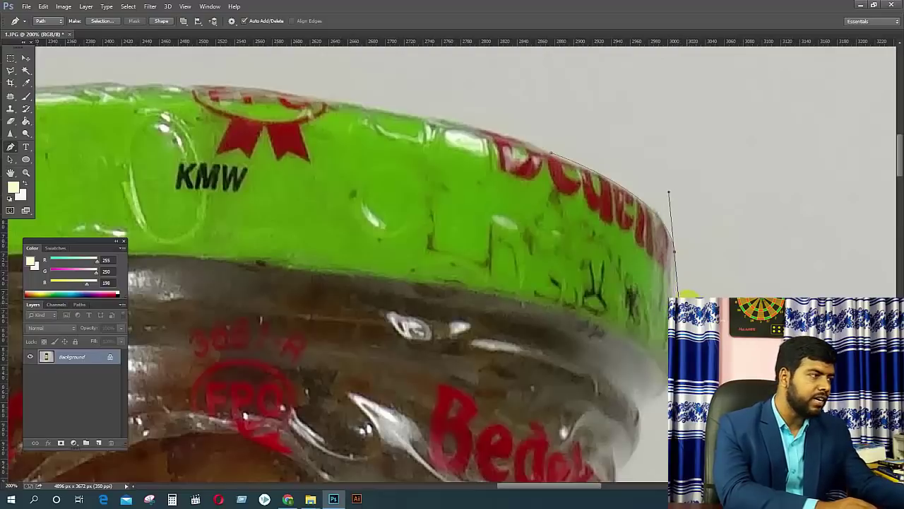
{"action": "right_click", "coordinate": [11, 149]}
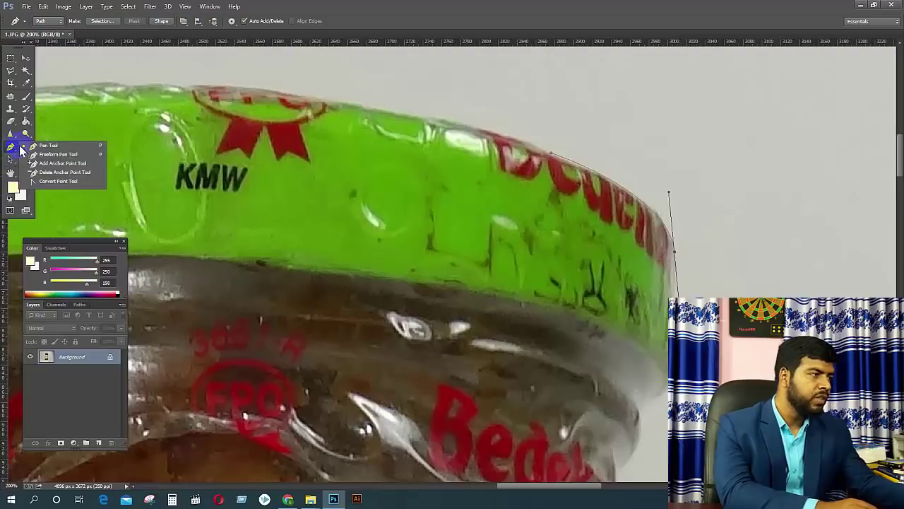
{"action": "left_click", "coordinate": [58, 154]}
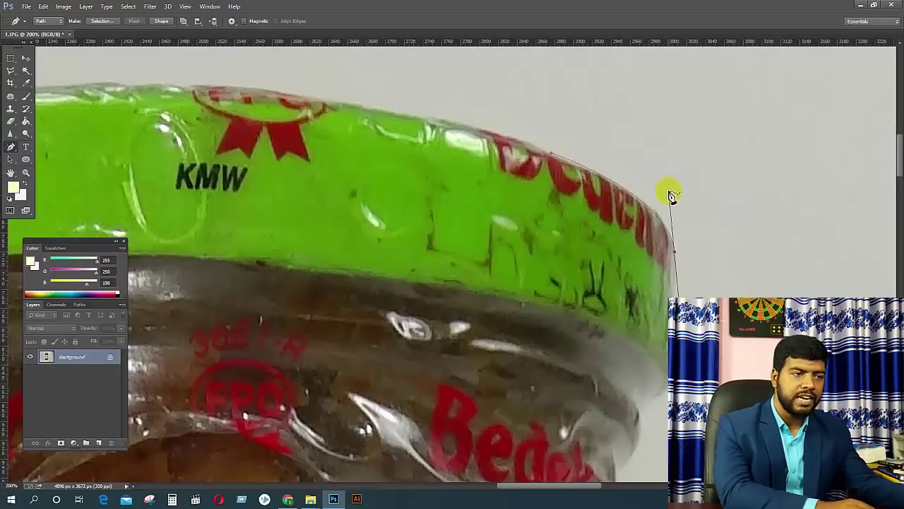
{"action": "left_click_drag", "start_coordinate": [669, 192], "coordinate": [695, 189]}
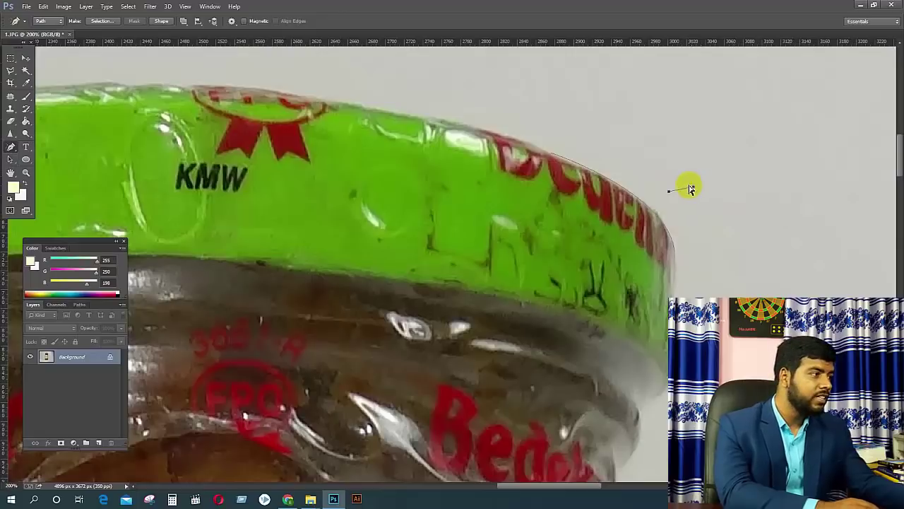
{"action": "key", "text": "ctrl+z"}
{"action": "right_click", "coordinate": [10, 147]}
{"action": "left_click", "coordinate": [37, 155]}
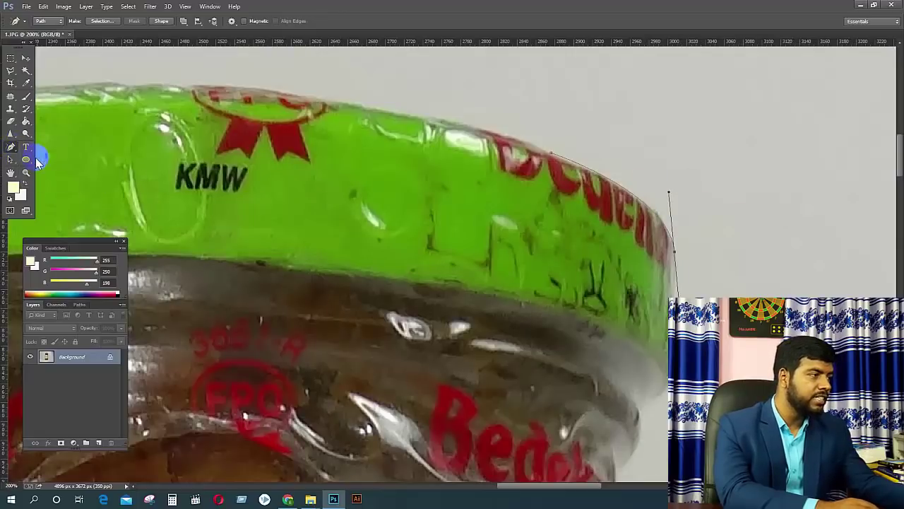
Add an anchor point midway along the curved segment with the Add Anchor Point tool and fit it to the lid's edge.
{"action": "right_click", "coordinate": [11, 149]}
{"action": "left_click", "coordinate": [53, 166]}
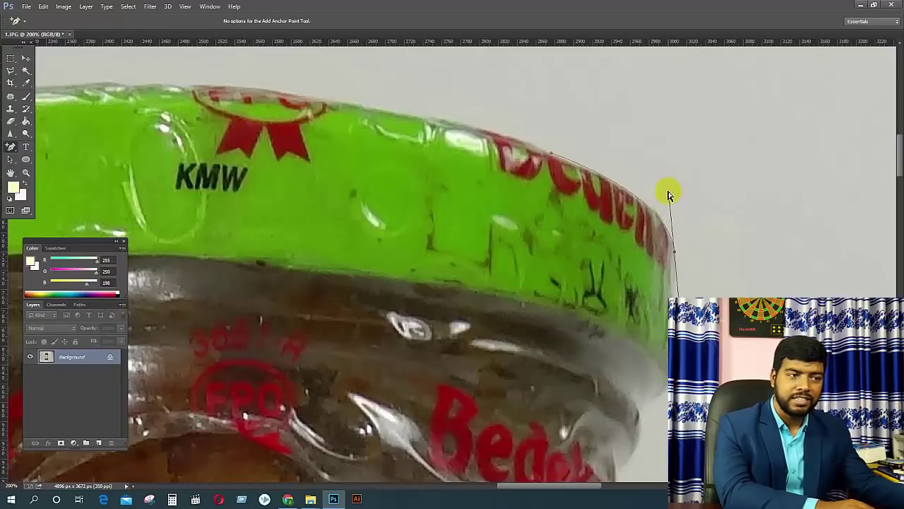
{"action": "left_click_drag", "start_coordinate": [668, 195], "coordinate": [689, 193]}
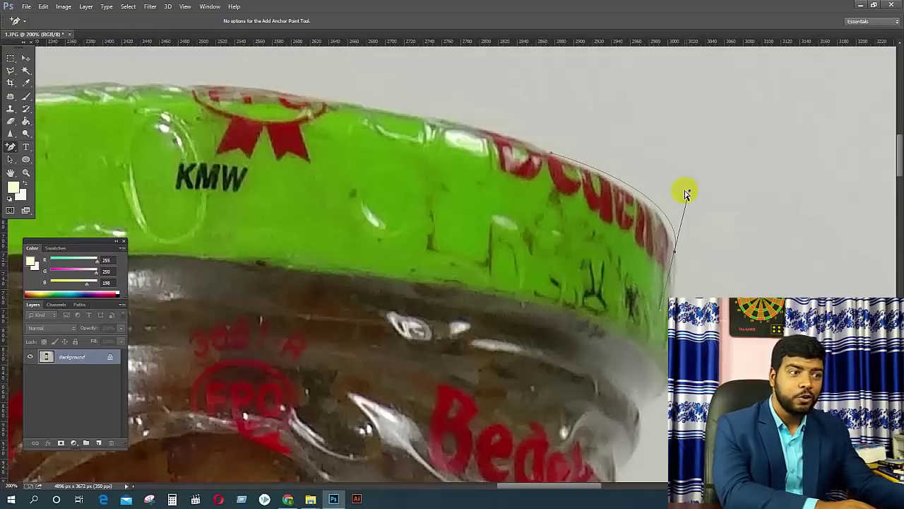
{"action": "key", "text": "ctrl+z"}
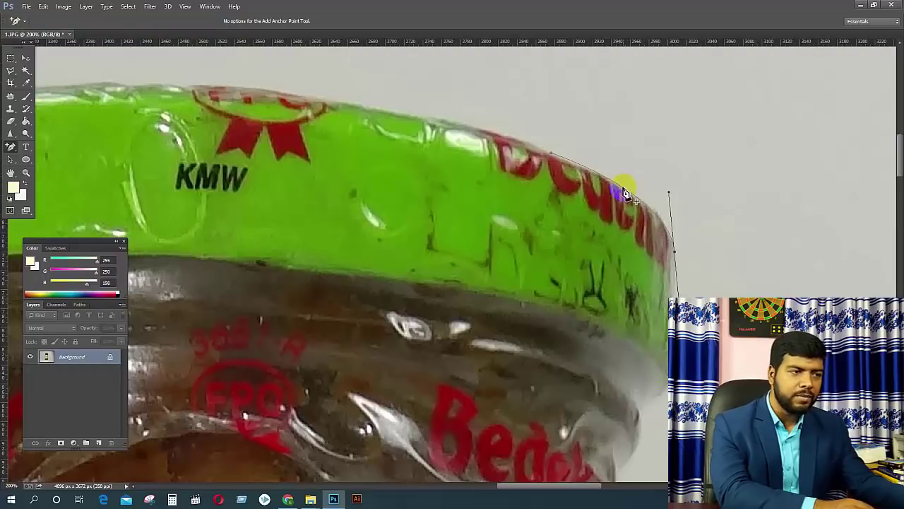
{"action": "left_click_drag", "start_coordinate": [626, 187], "coordinate": [647, 211]}
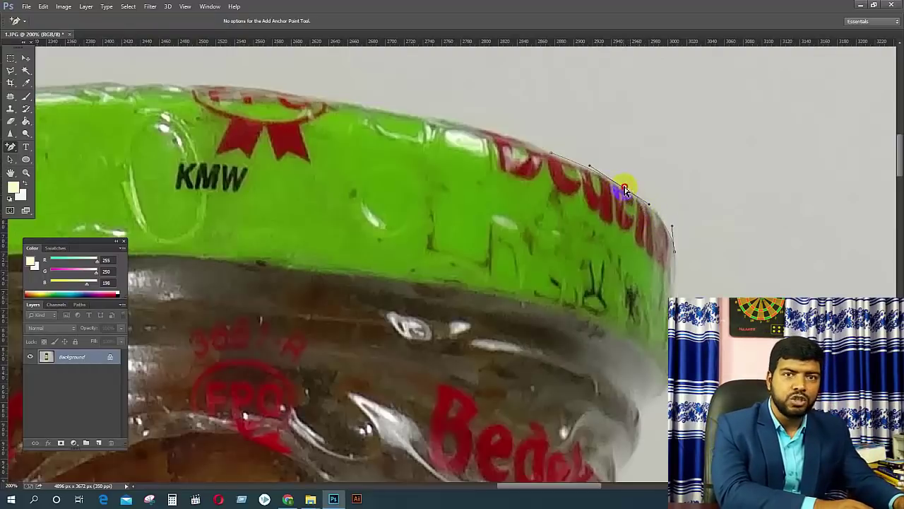
{"action": "left_click_drag", "start_coordinate": [625, 190], "coordinate": [655, 161]}
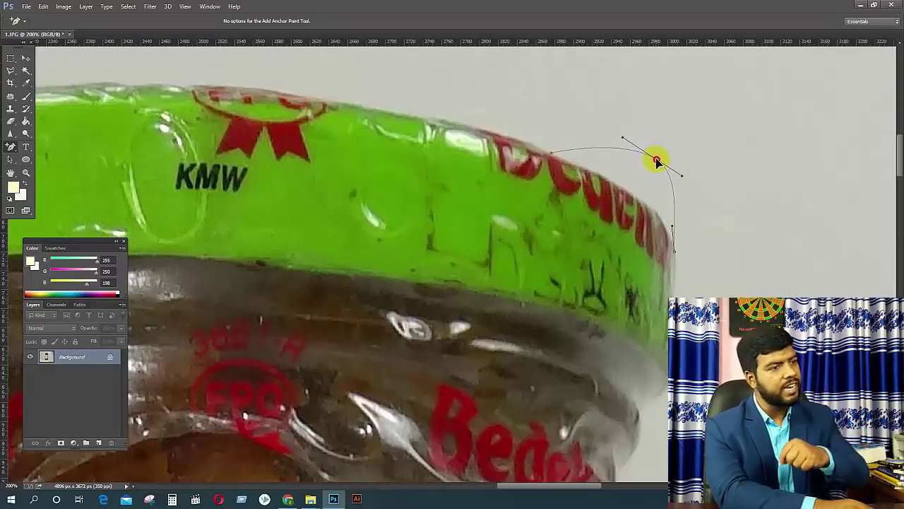
{"action": "left_click_drag", "start_coordinate": [655, 161], "coordinate": [640, 177]}
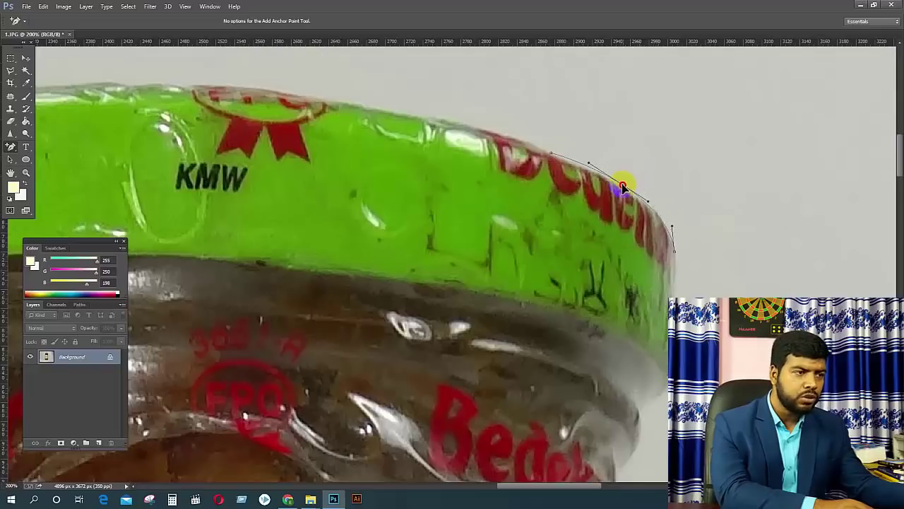
{"action": "left_click_drag", "start_coordinate": [640, 177], "coordinate": [627, 187]}
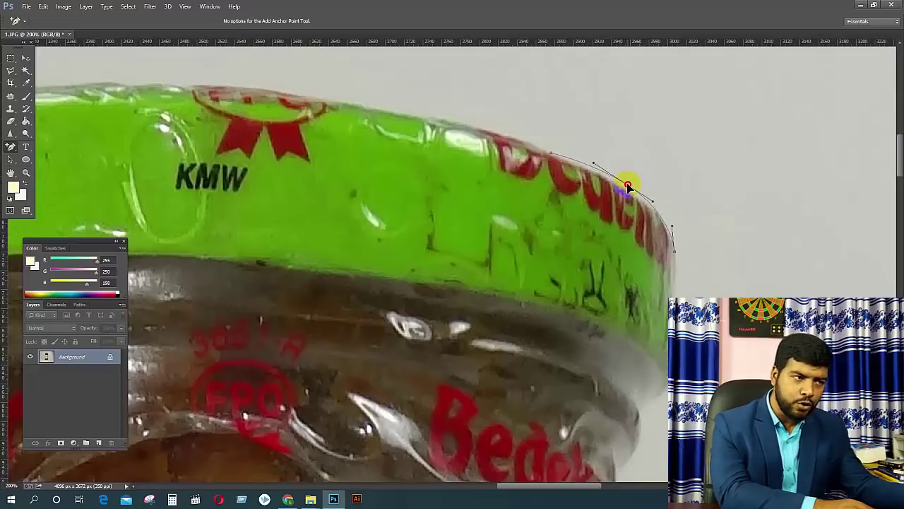
{"action": "left_click_drag", "start_coordinate": [627, 187], "coordinate": [624, 191]}
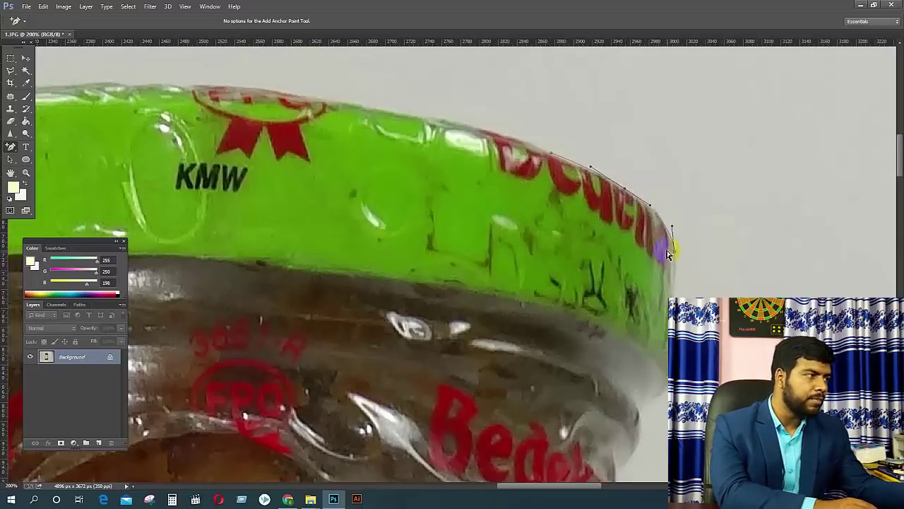
Continue the path with the Pen tool down the green lid's right side and curve it under the lid to the neck.
{"action": "left_click", "coordinate": [11, 148]}
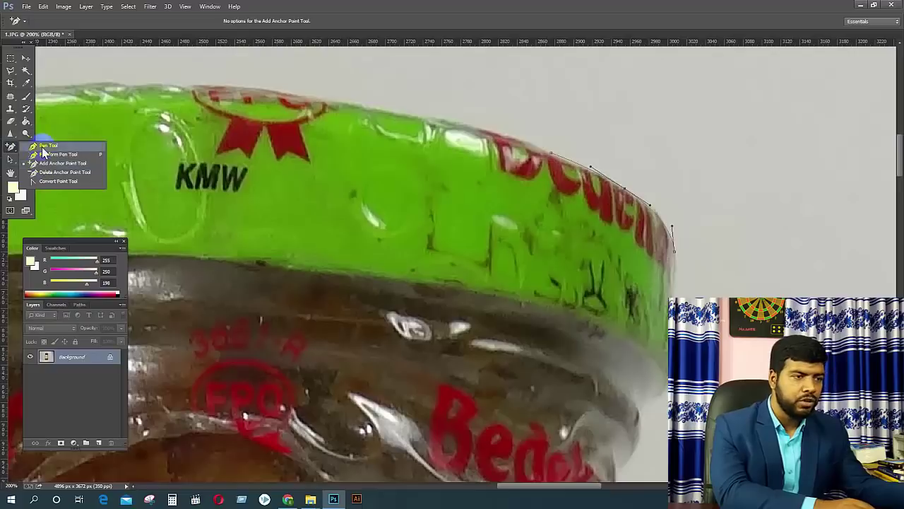
{"action": "left_click", "coordinate": [47, 145]}
{"action": "left_click", "coordinate": [679, 284]}
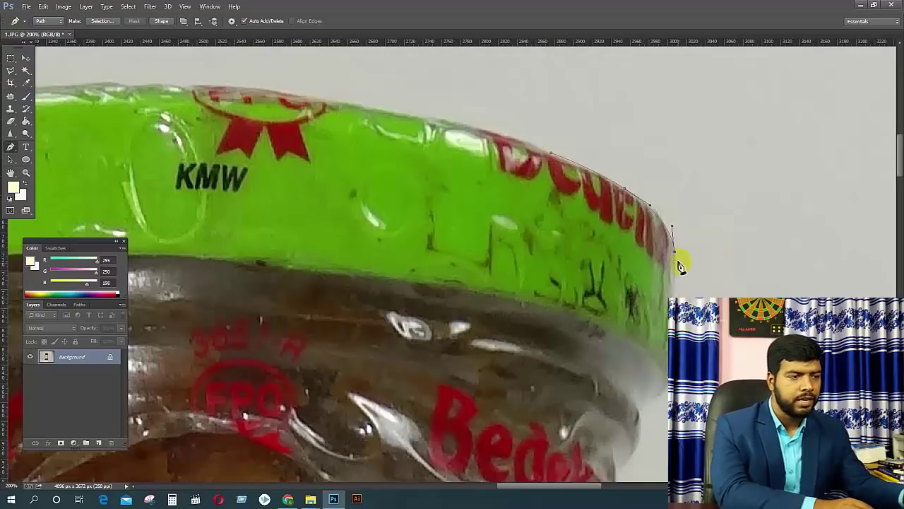
{"action": "left_click", "coordinate": [675, 318]}
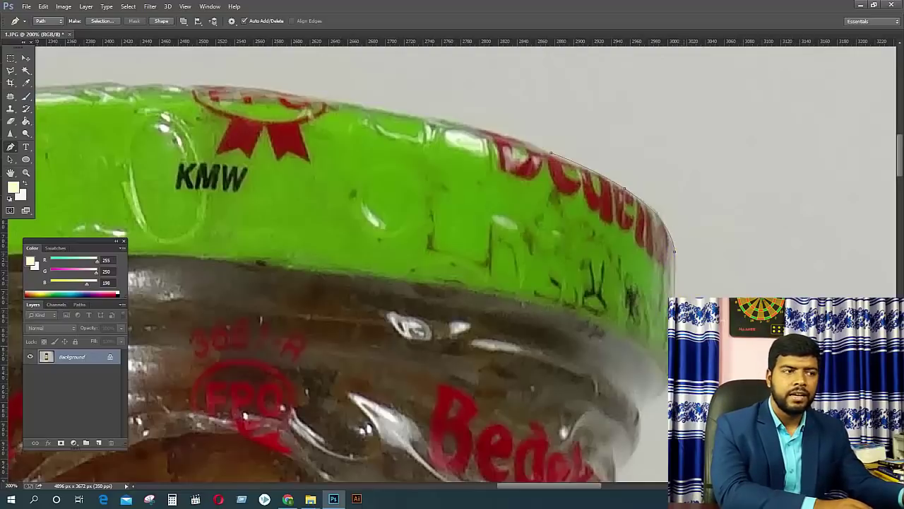
{"action": "left_click_drag", "start_coordinate": [681, 367], "coordinate": [691, 240]}
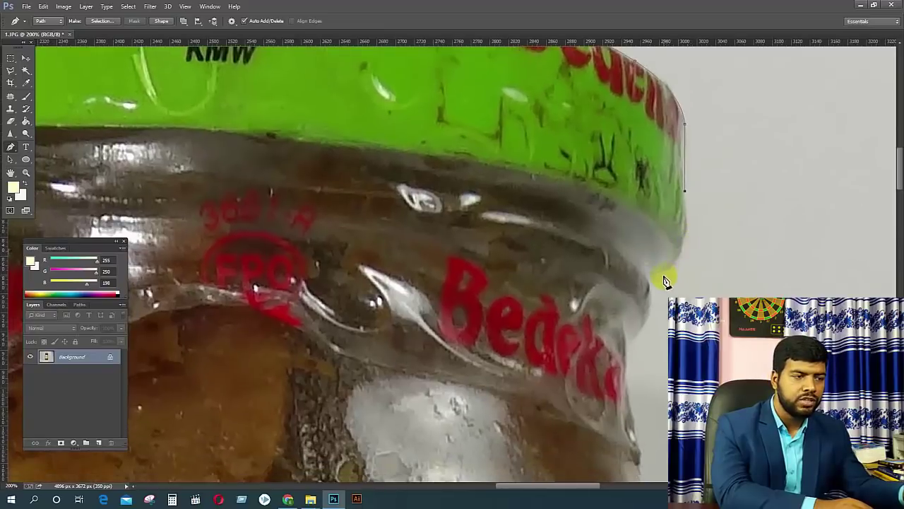
{"action": "left_click_drag", "start_coordinate": [654, 281], "coordinate": [606, 296]}
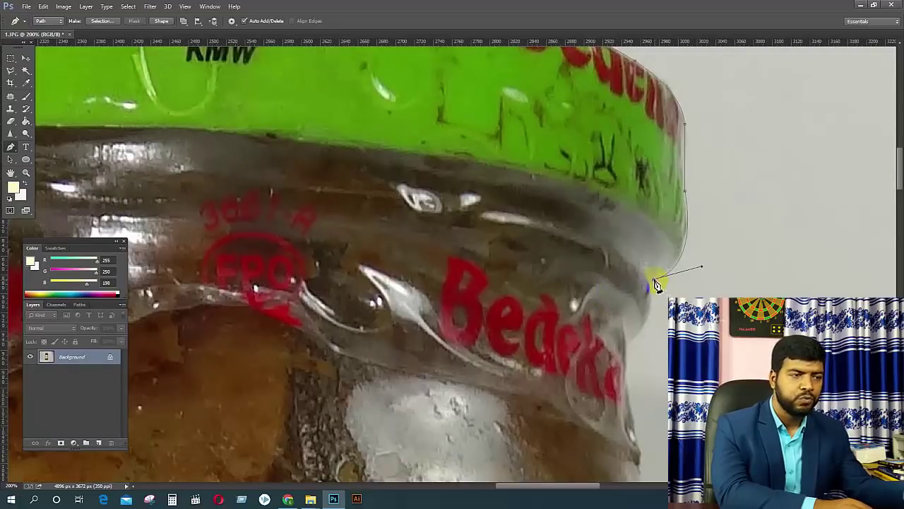
Trace the right side of the jar's neck with curved anchor points down to the plastic seal's lower edge, removing the outgoing handle there.
{"action": "scroll", "coordinate": [657, 283], "scroll_direction": "down", "scroll_amount": 3}
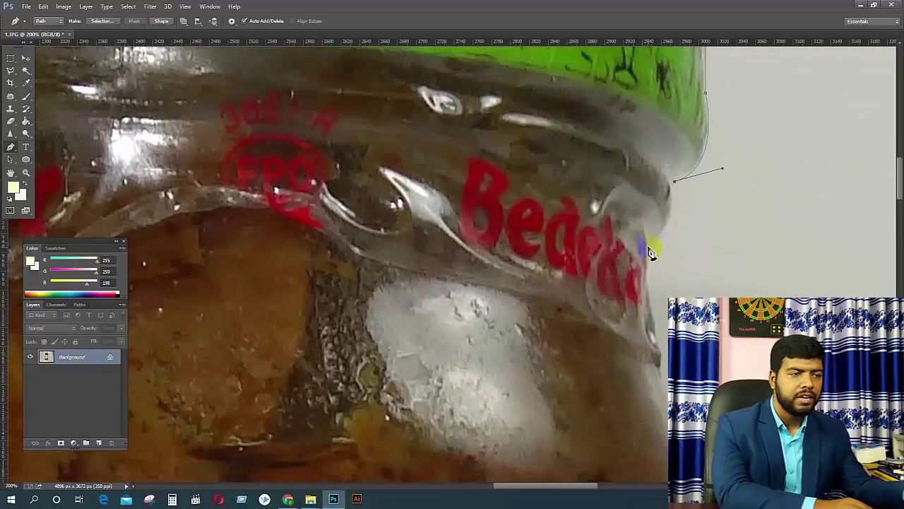
{"action": "left_click_drag", "start_coordinate": [649, 249], "coordinate": [620, 264]}
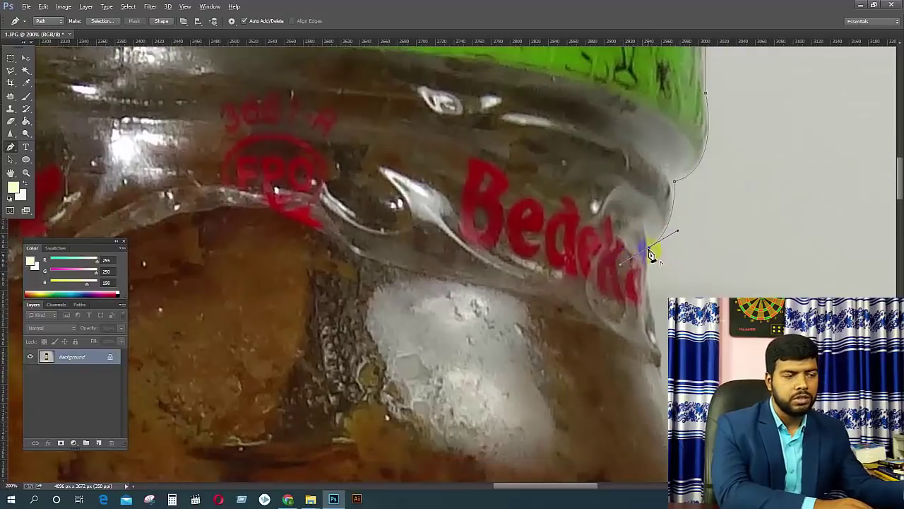
{"action": "scroll", "coordinate": [664, 265], "scroll_direction": "down", "scroll_amount": 4}
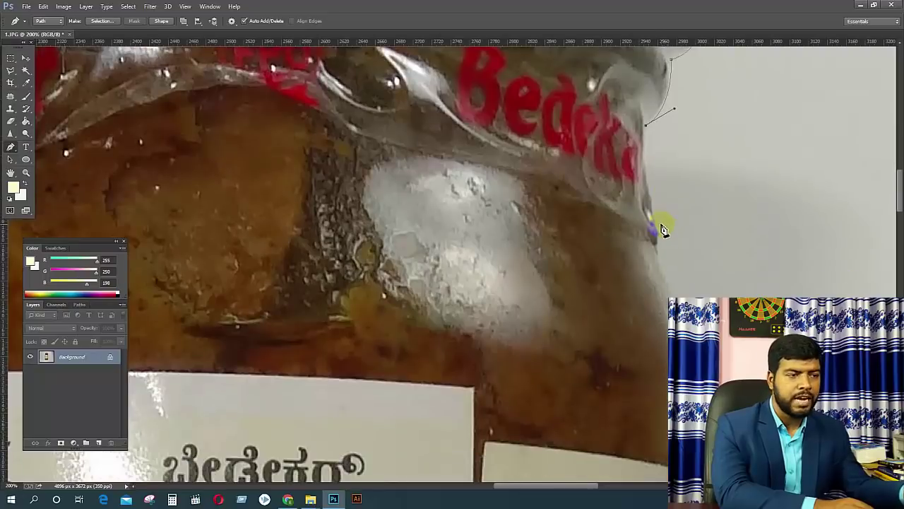
{"action": "left_click", "coordinate": [656, 229]}
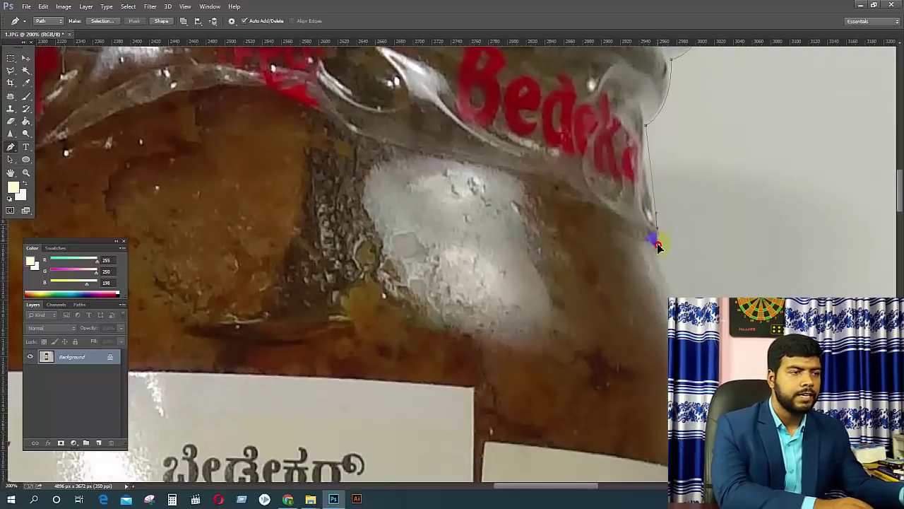
{"action": "left_click", "coordinate": [674, 289]}
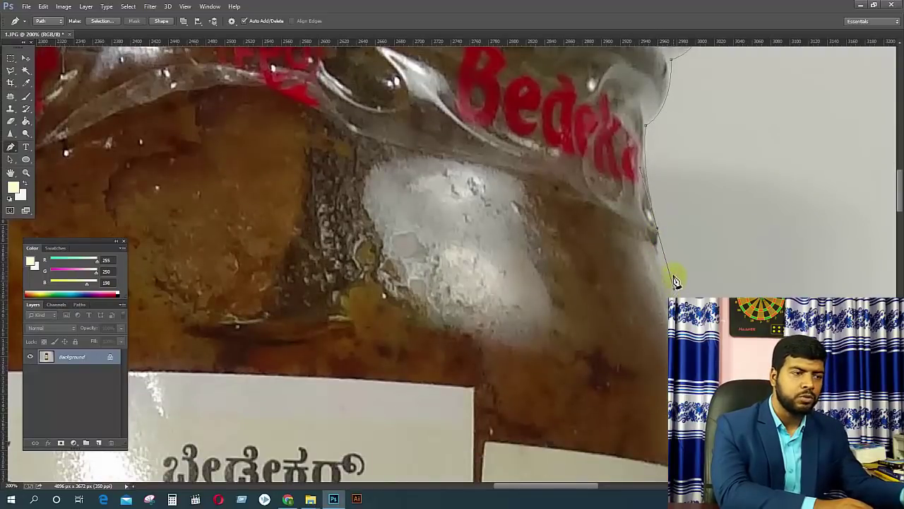
{"action": "left_click", "coordinate": [657, 230], "text": "alt"}
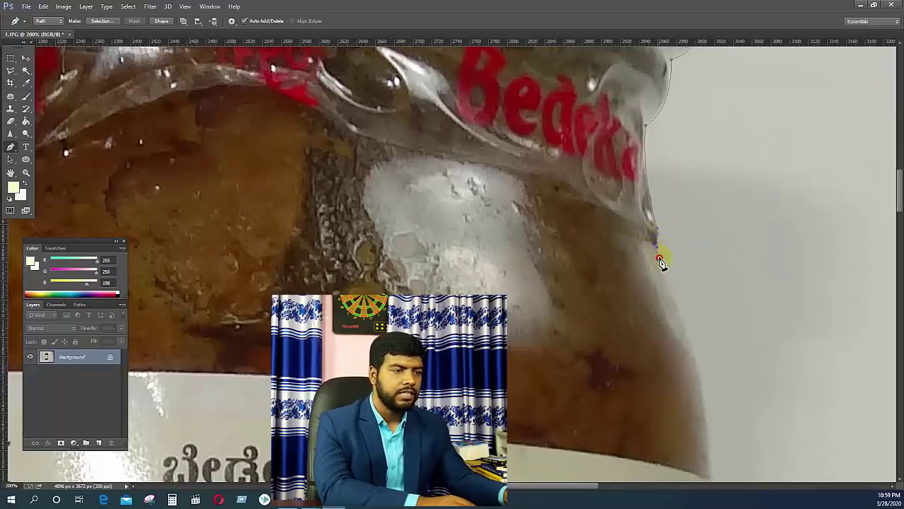
Curve the path over the jar's right shoulder and onto the label's right edge beside the Nutrition heading.
{"action": "scroll", "coordinate": [672, 188], "scroll_direction": "down", "scroll_amount": 3}
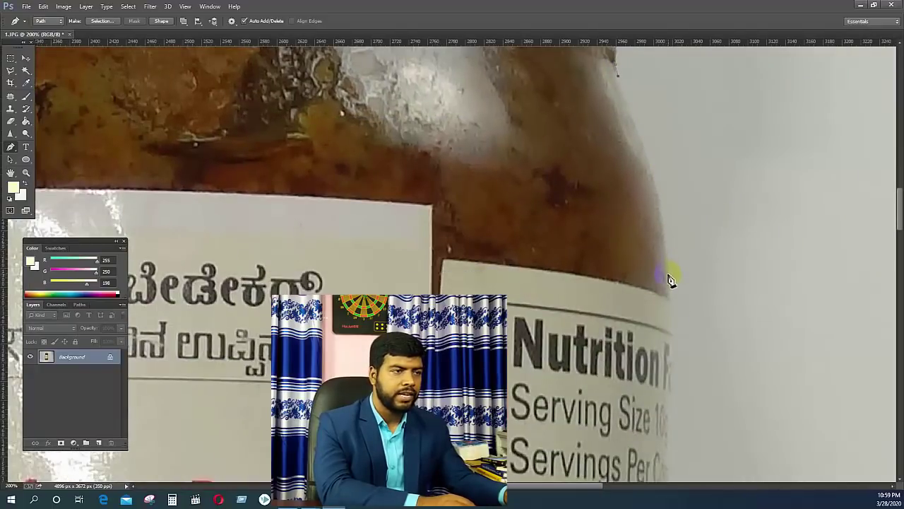
{"action": "left_click_drag", "start_coordinate": [669, 275], "coordinate": [669, 356]}
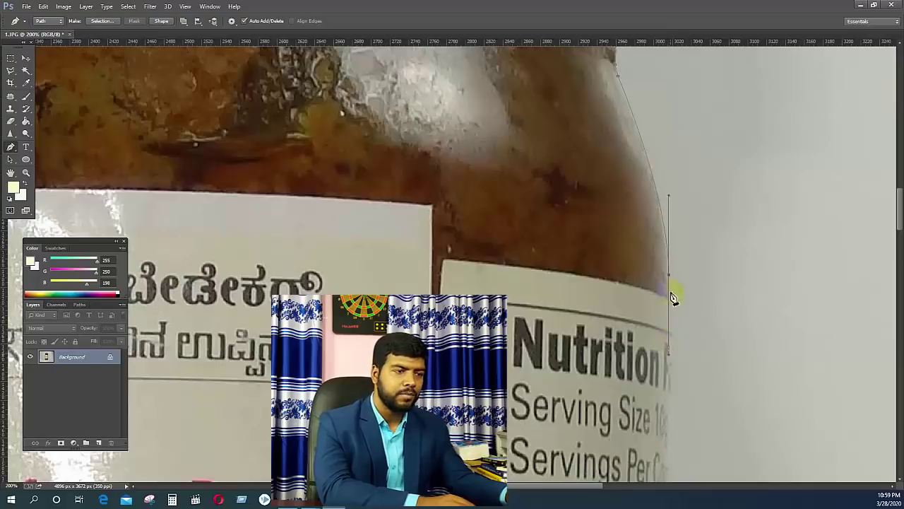
{"action": "scroll", "coordinate": [703, 247], "scroll_direction": "down", "scroll_amount": 3}
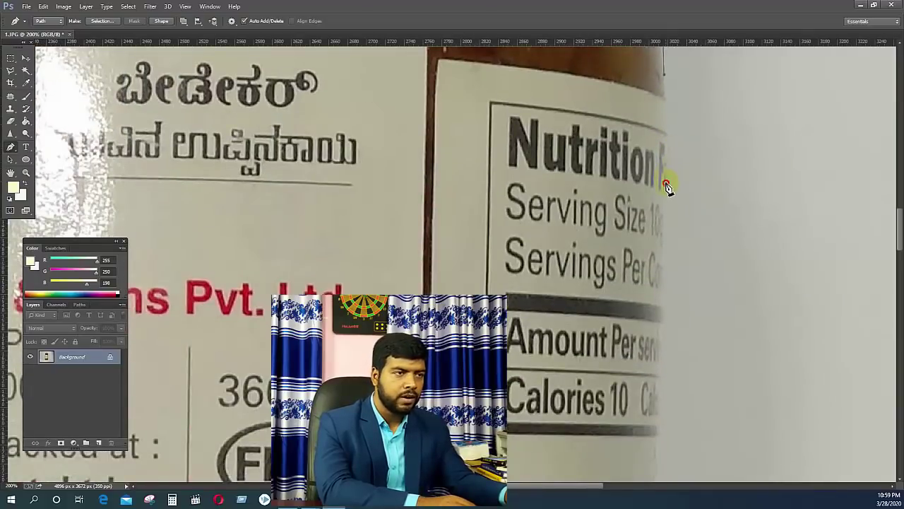
{"action": "left_click_drag", "start_coordinate": [667, 185], "coordinate": [659, 229]}
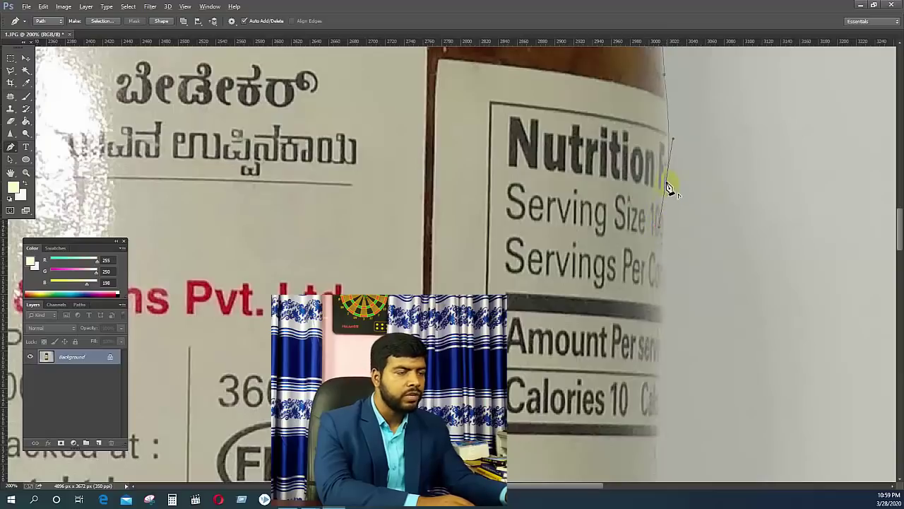
Extend the path down the label's right edge and place an anchor at the embossed lettering below the label.
{"action": "scroll", "coordinate": [699, 293], "scroll_direction": "down", "scroll_amount": 3}
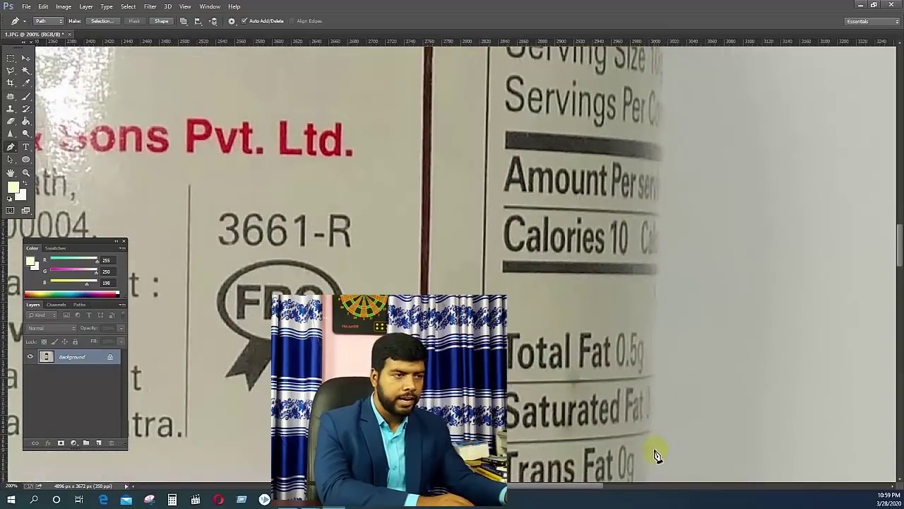
{"action": "scroll", "coordinate": [680, 401], "scroll_direction": "down", "scroll_amount": 10}
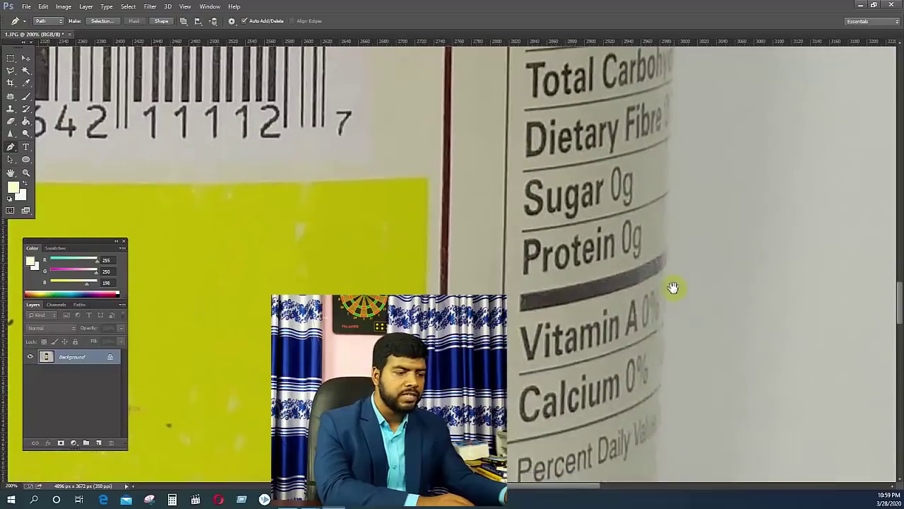
{"action": "scroll", "coordinate": [678, 414], "scroll_direction": "down", "scroll_amount": 10}
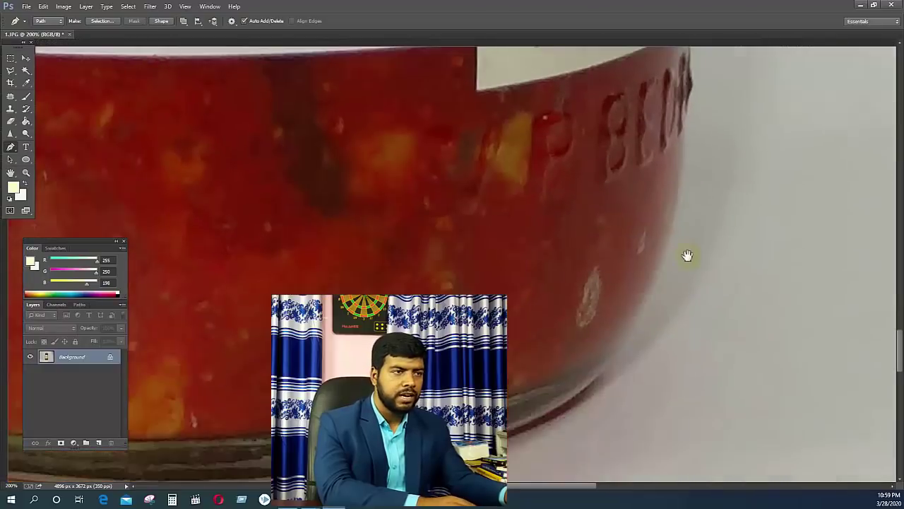
{"action": "scroll", "coordinate": [684, 157], "scroll_direction": "up", "scroll_amount": 2}
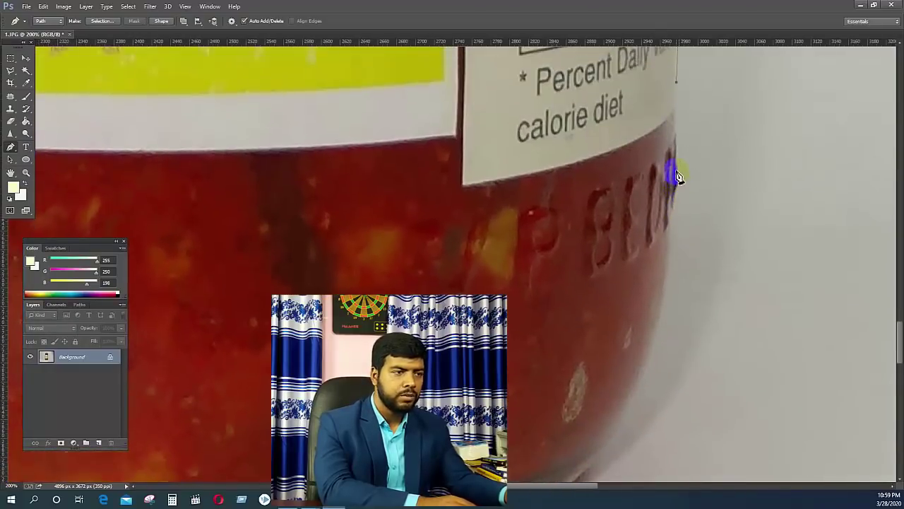
{"action": "left_click", "coordinate": [676, 171]}
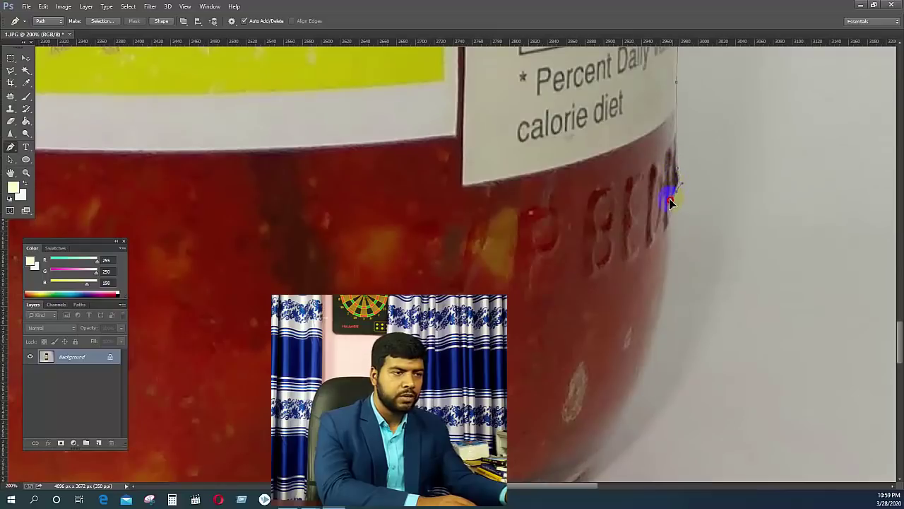
Curve the path around the jar's lower right corner and along the base to its middle, removing each anchor's outgoing handle.
{"action": "scroll", "coordinate": [680, 240], "scroll_direction": "down", "scroll_amount": 2}
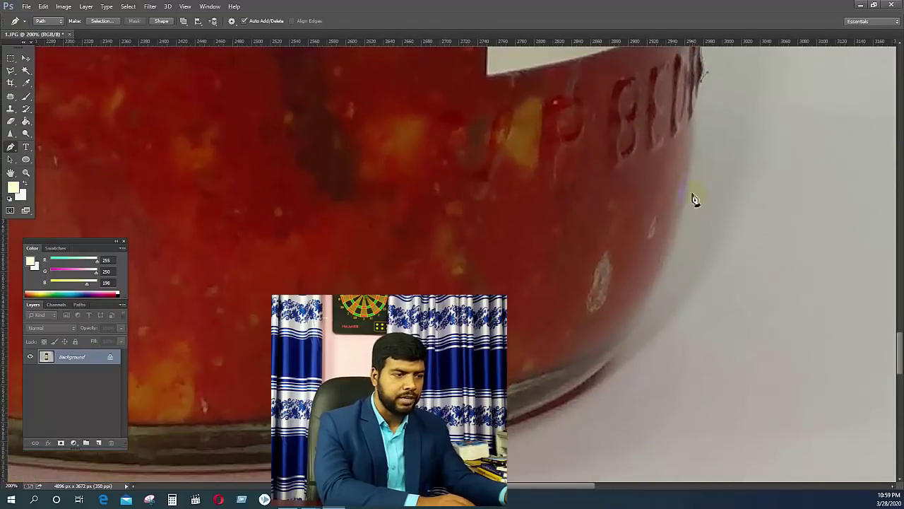
{"action": "left_click_drag", "start_coordinate": [619, 351], "coordinate": [535, 433]}
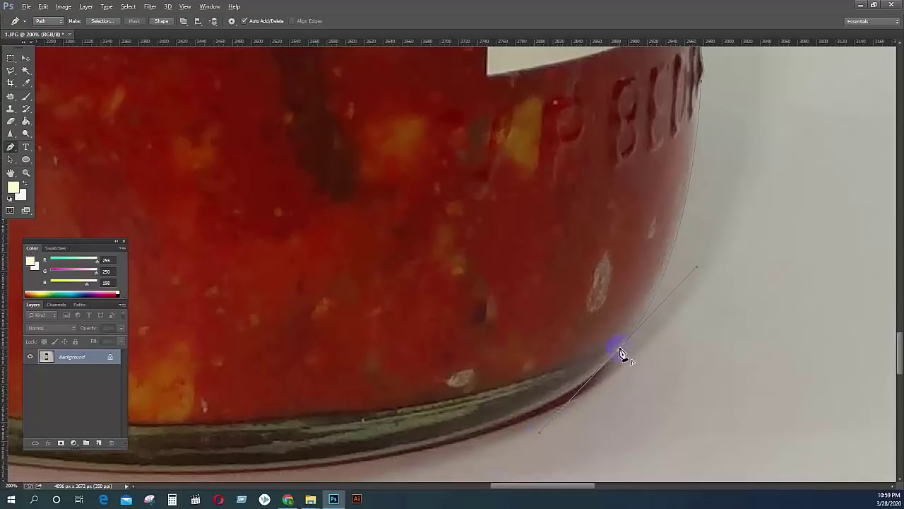
{"action": "left_click", "coordinate": [614, 354], "text": "alt"}
{"action": "left_click_drag", "start_coordinate": [551, 392], "coordinate": [745, 208]}
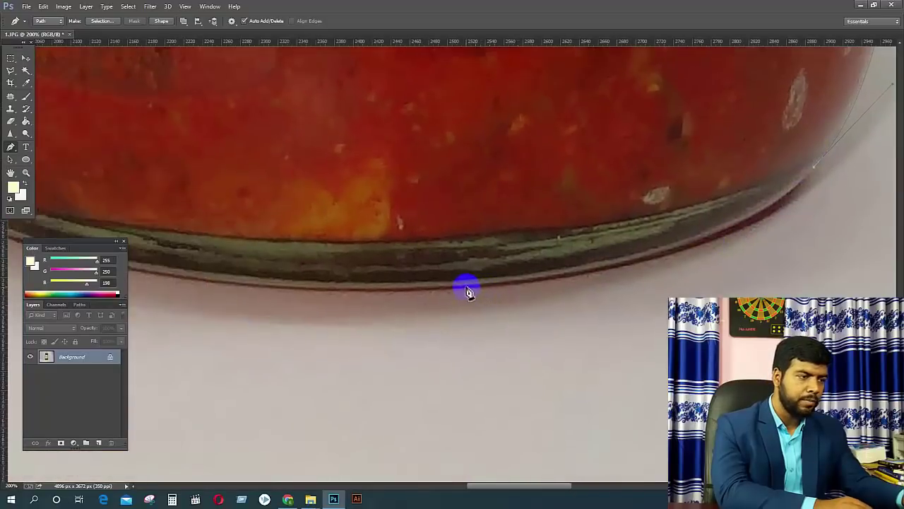
{"action": "left_click_drag", "start_coordinate": [464, 289], "coordinate": [187, 304]}
{"action": "left_click", "coordinate": [463, 287], "text": "alt"}
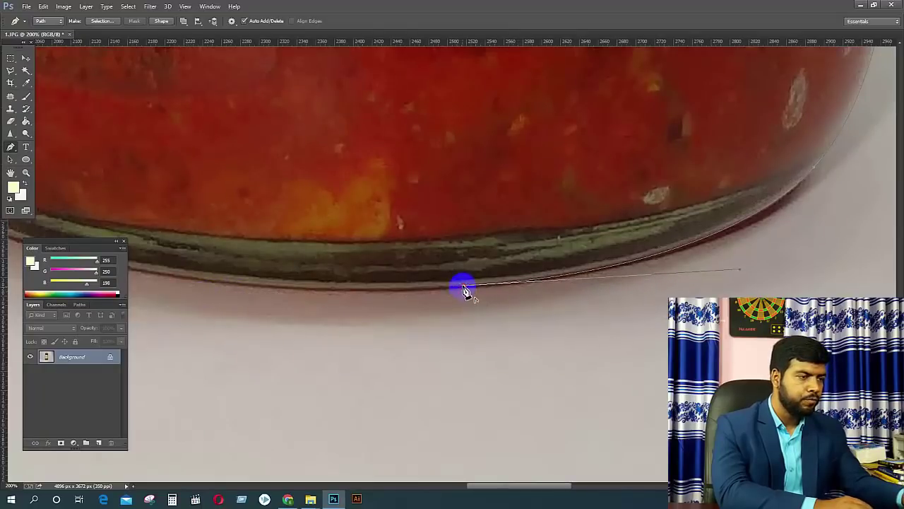
Curve the path along the rest of the base and up around the lower left corner, removing each anchor's outgoing handle.
{"action": "left_click_drag", "start_coordinate": [381, 276], "coordinate": [747, 408]}
{"action": "left_click_drag", "start_coordinate": [300, 332], "coordinate": [106, 223]}
{"action": "left_click", "coordinate": [300, 334], "text": "alt"}
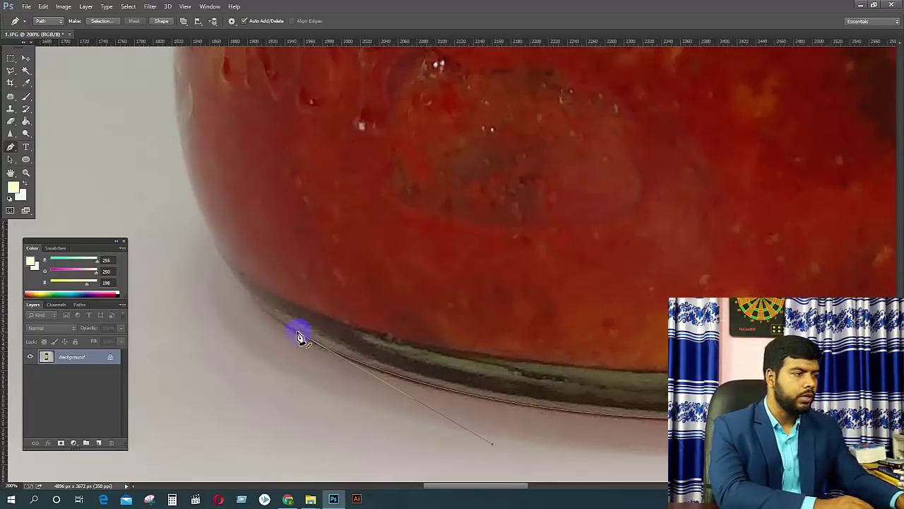
{"action": "left_click_drag", "start_coordinate": [270, 255], "coordinate": [369, 317]}
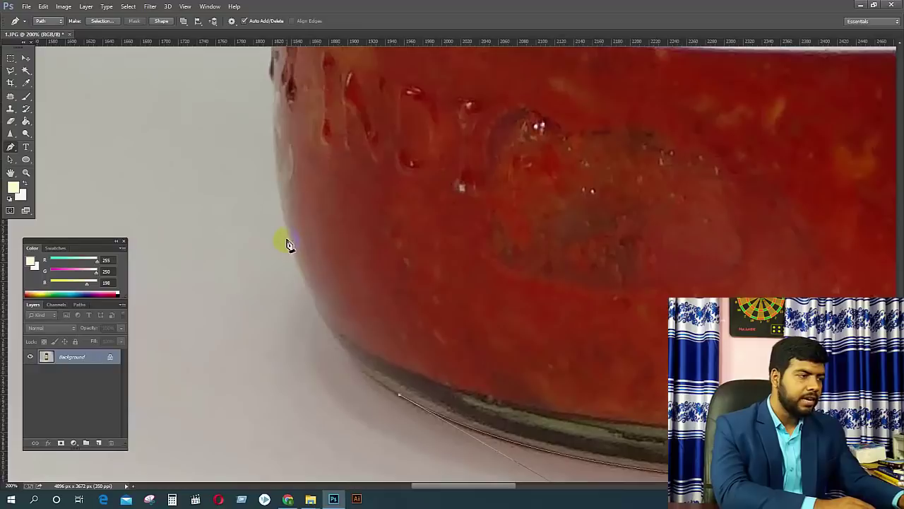
{"action": "left_click_drag", "start_coordinate": [287, 235], "coordinate": [250, 116]}
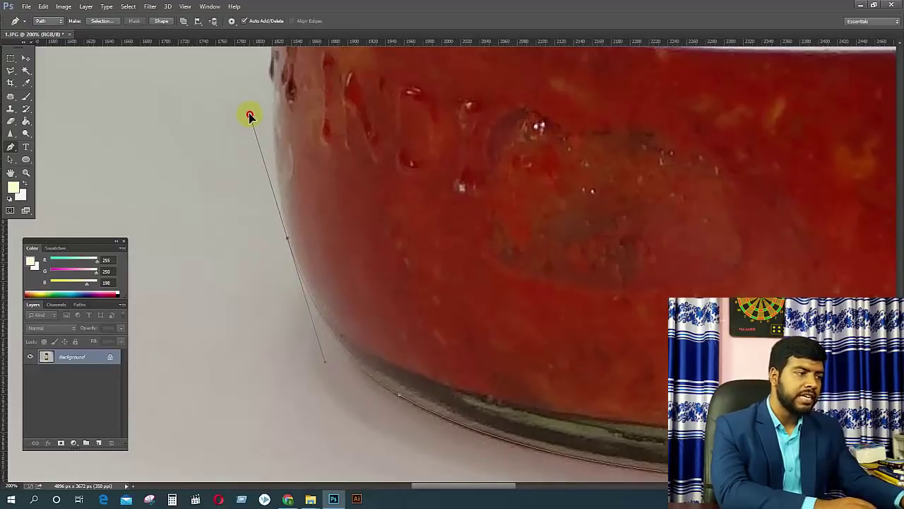
{"action": "left_click", "coordinate": [288, 237], "text": "alt"}
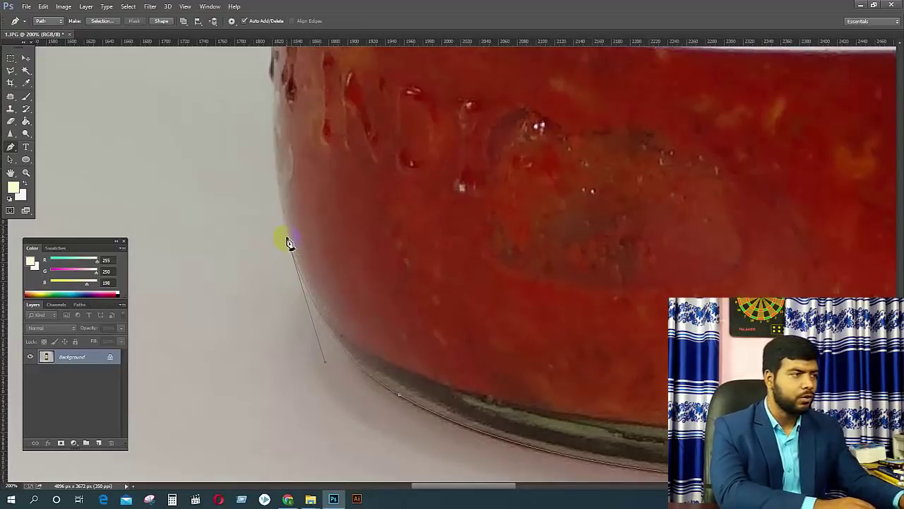
Trace the jar's lower left side with closely spaced anchors around the embossed bumps just below the label.
{"action": "left_click_drag", "start_coordinate": [394, 200], "coordinate": [403, 292]}
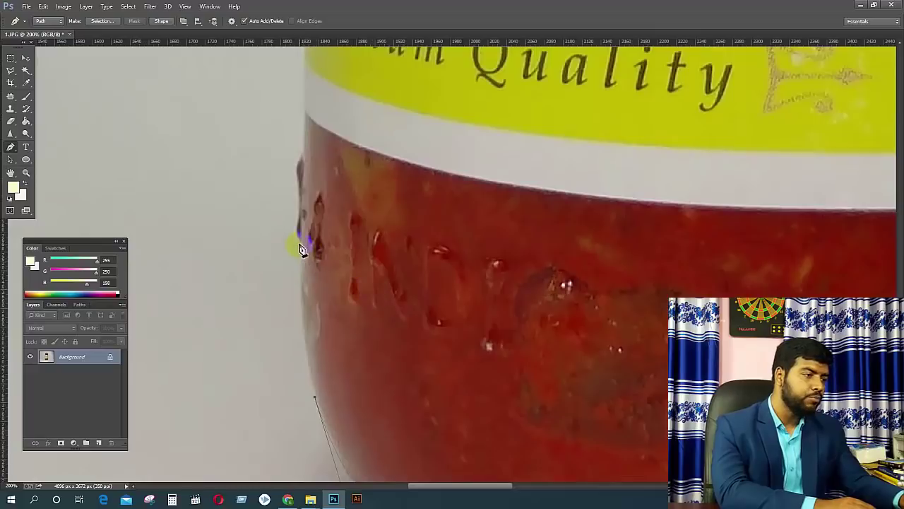
{"action": "left_click_drag", "start_coordinate": [299, 241], "coordinate": [301, 160]}
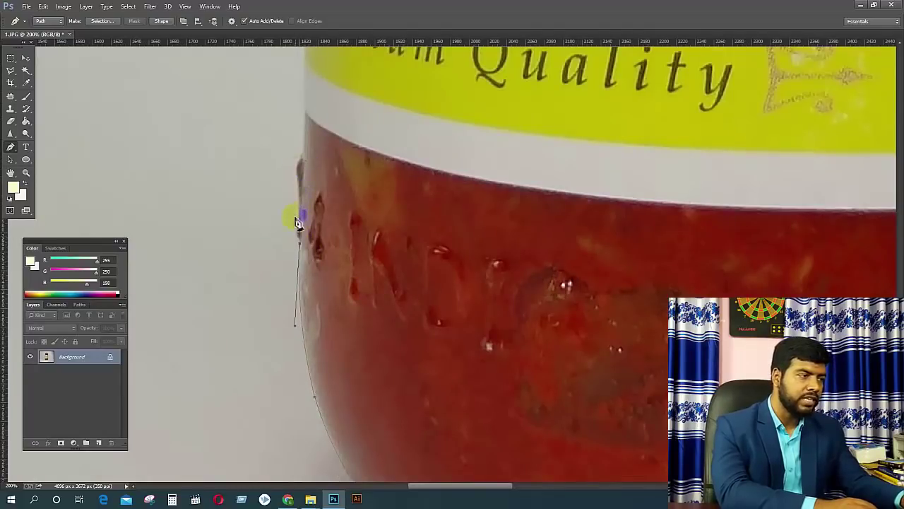
{"action": "left_click", "coordinate": [299, 204]}
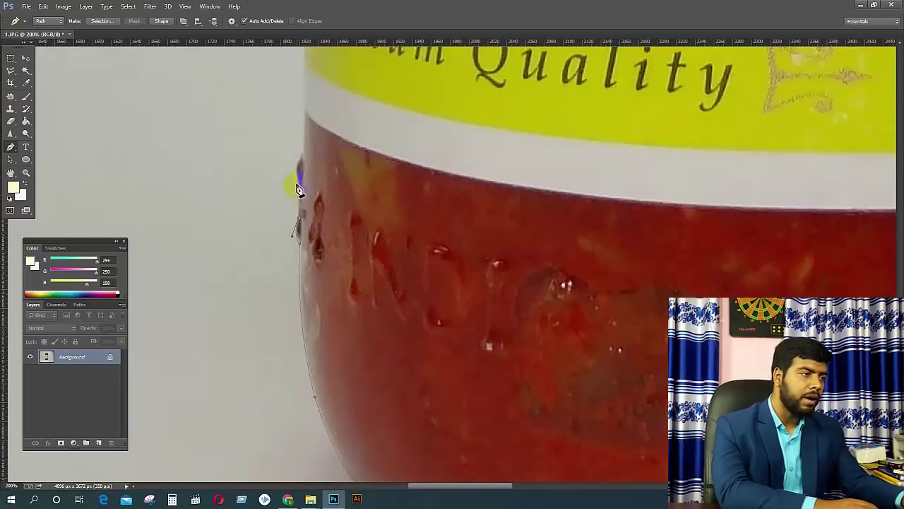
{"action": "left_click", "coordinate": [296, 185]}
{"action": "left_click_drag", "start_coordinate": [301, 156], "coordinate": [314, 143]}
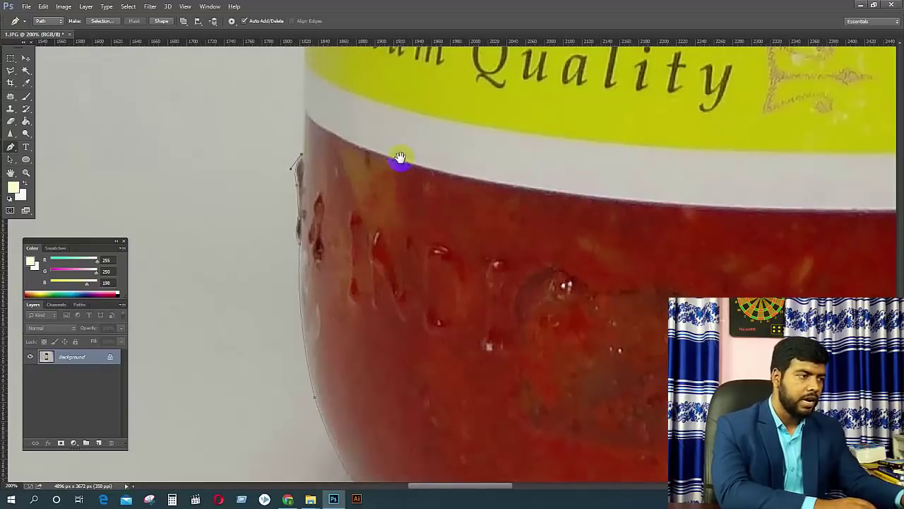
Extend the path up the label's left edge and curve it over the jar's left shoulder to the ridge below the neck.
{"action": "scroll", "coordinate": [400, 158], "scroll_direction": "up", "scroll_amount": 5}
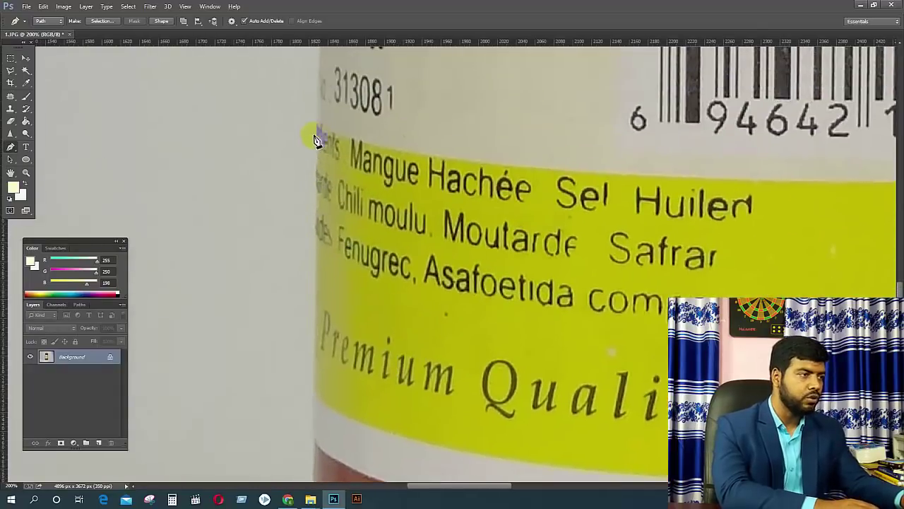
{"action": "scroll", "coordinate": [321, 99], "scroll_direction": "up", "scroll_amount": 6}
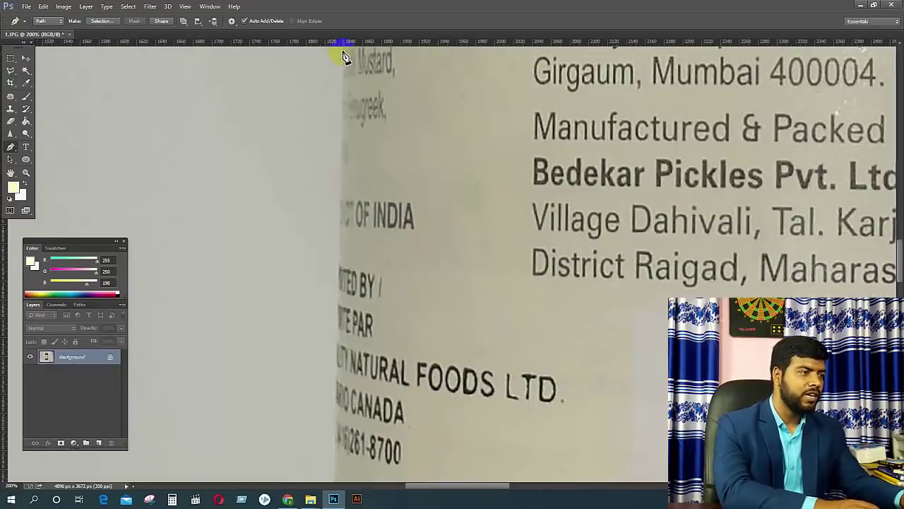
{"action": "scroll", "coordinate": [413, 94], "scroll_direction": "up", "scroll_amount": 9}
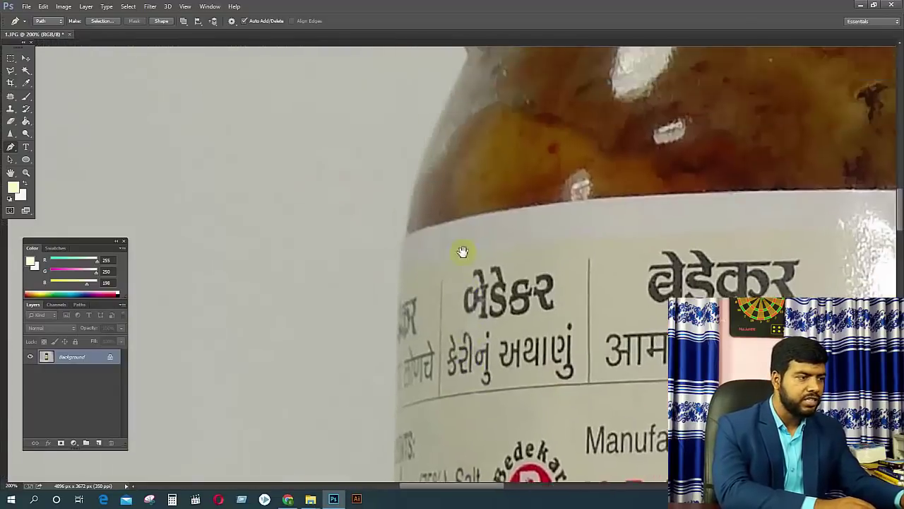
{"action": "left_click", "coordinate": [397, 290]}
{"action": "scroll", "coordinate": [466, 212], "scroll_direction": "up", "scroll_amount": 5}
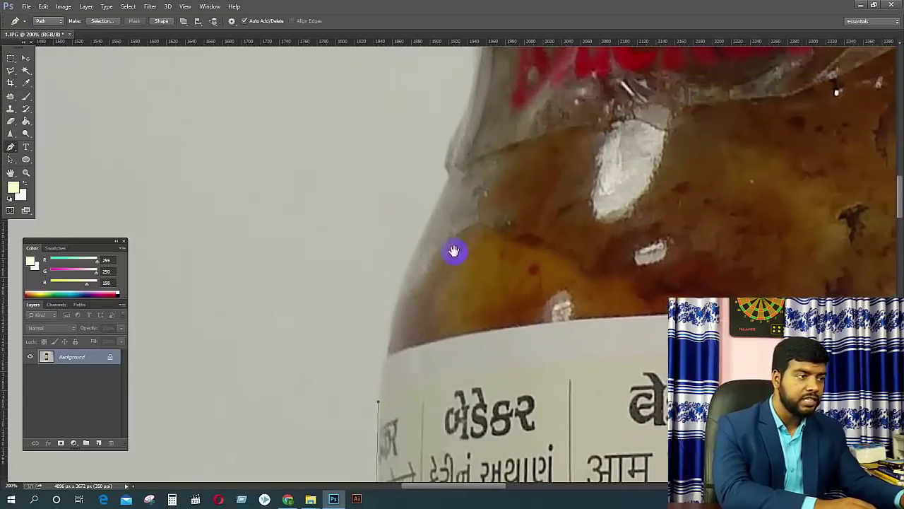
{"action": "left_click_drag", "start_coordinate": [447, 181], "coordinate": [501, 95]}
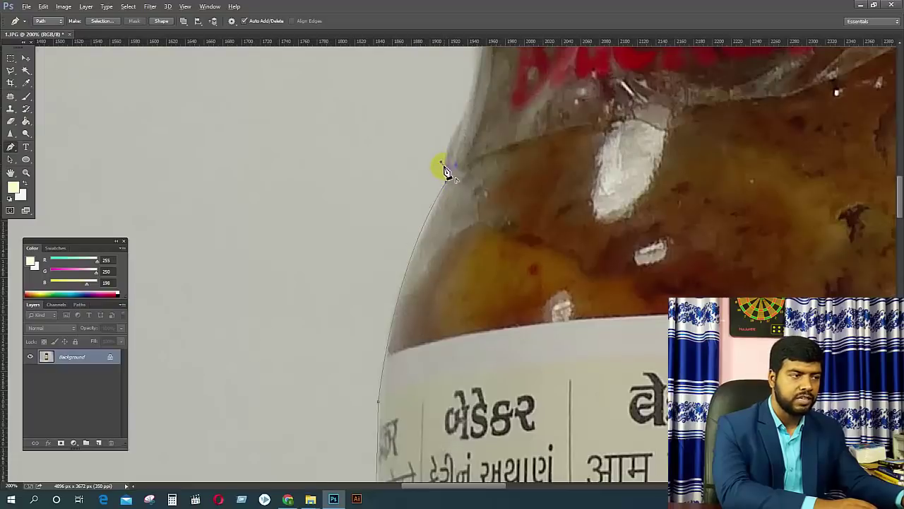
Trace the neck's left side with curved anchors from the shoulder ridge up to just below the green lid.
{"action": "scroll", "coordinate": [478, 151], "scroll_direction": "up", "scroll_amount": 4}
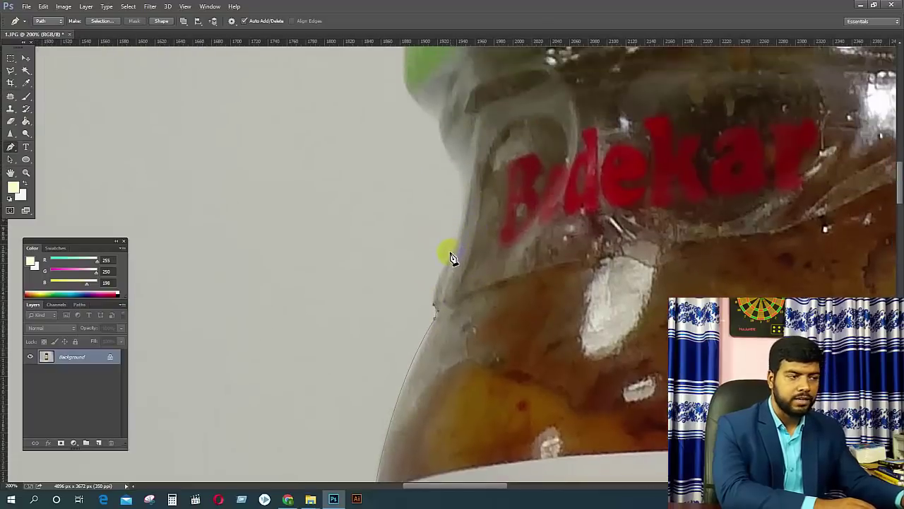
{"action": "left_click_drag", "start_coordinate": [451, 251], "coordinate": [475, 215]}
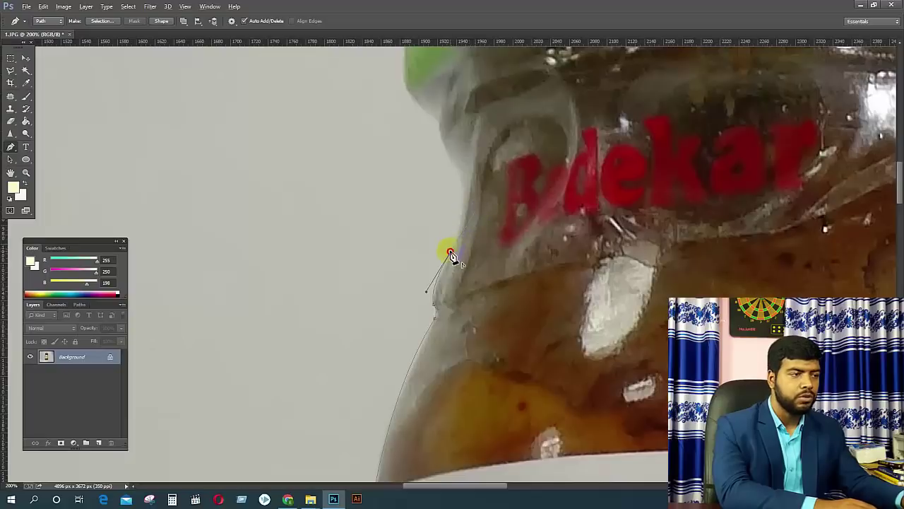
{"action": "left_click_drag", "start_coordinate": [449, 158], "coordinate": [426, 121]}
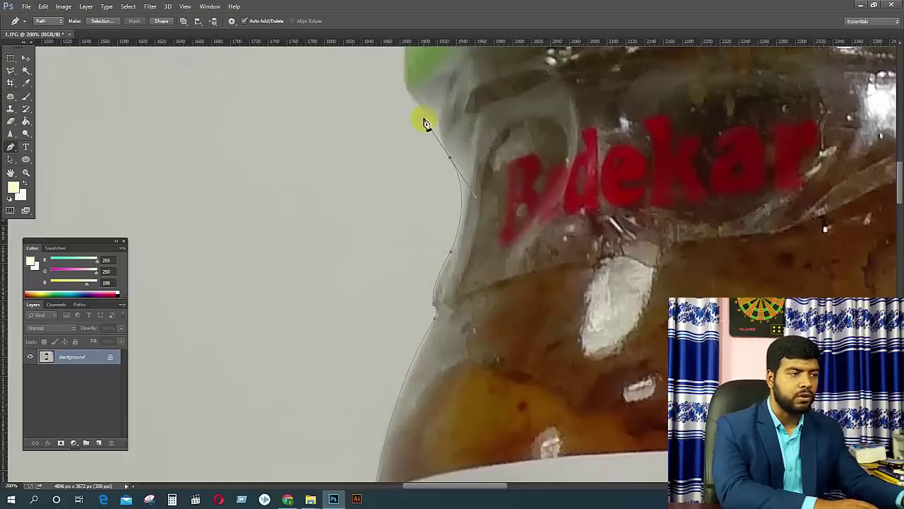
{"action": "left_click_drag", "start_coordinate": [495, 146], "coordinate": [514, 225]}
{"action": "left_click_drag", "start_coordinate": [445, 238], "coordinate": [448, 216]}
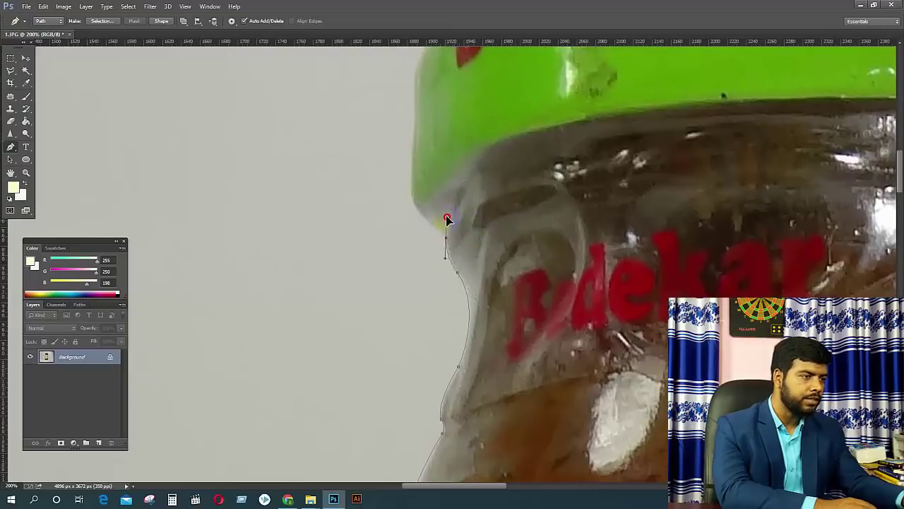
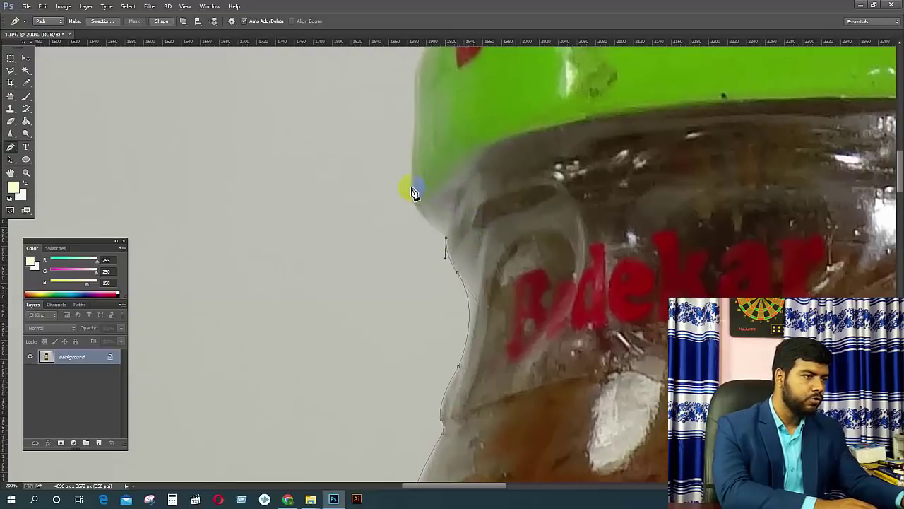
Trace the green lid's left edge from its lower rim around the upper left corner, removing outgoing handles at the curved anchors.
{"action": "left_click_drag", "start_coordinate": [411, 187], "coordinate": [450, 295]}
{"action": "left_click", "coordinate": [411, 187], "text": "alt"}
{"action": "left_click", "coordinate": [409, 222]}
{"action": "left_click_drag", "start_coordinate": [461, 153], "coordinate": [504, 134]}
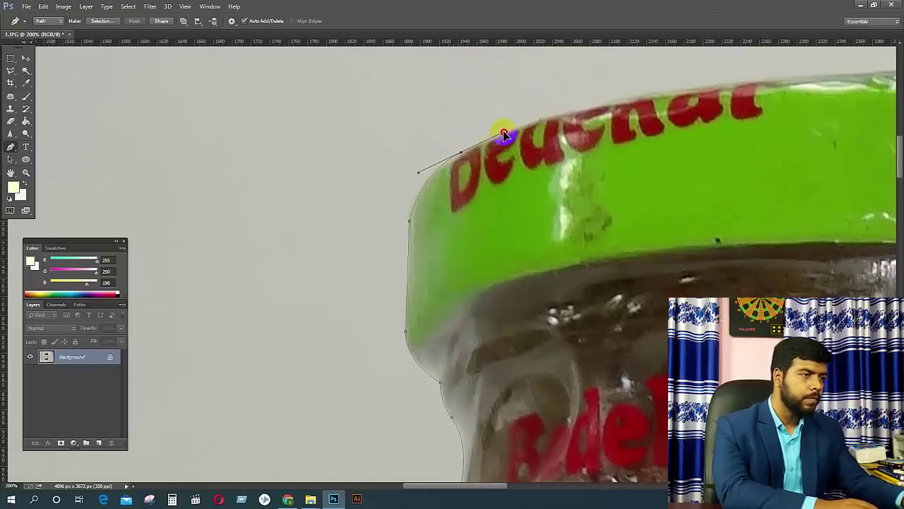
{"action": "left_click", "coordinate": [460, 152], "text": "alt"}
Curve the path along the lid's top edge past the red lettering and remove the new anchor's outgoing handle.
{"action": "left_click_drag", "start_coordinate": [613, 142], "coordinate": [383, 239]}
{"action": "left_click_drag", "start_coordinate": [572, 172], "coordinate": [799, 162]}
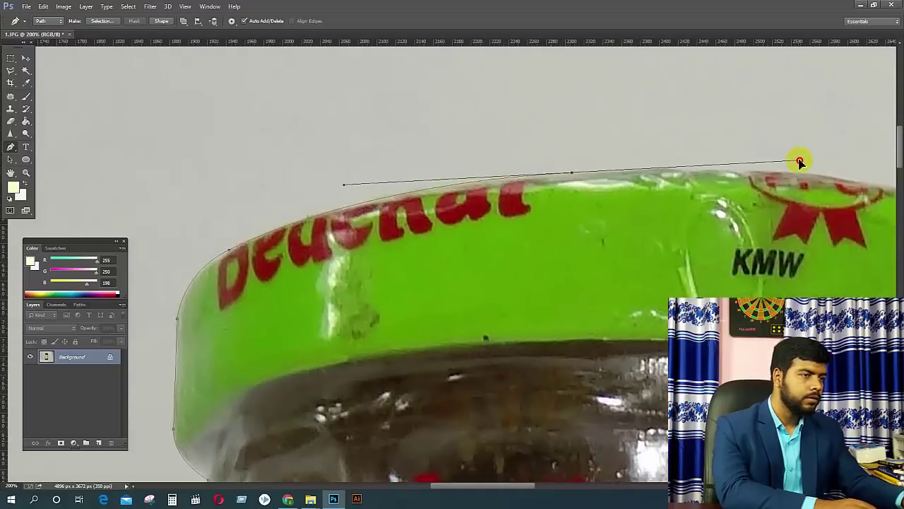
{"action": "left_click", "coordinate": [572, 172], "text": "alt"}
Curve the path across the lid's top middle to the red ribbon emblem above KMW, removing that anchor's outgoing handle.
{"action": "scroll", "coordinate": [636, 191], "scroll_direction": "right", "scroll_amount": 5}
{"action": "left_click_drag", "start_coordinate": [530, 199], "coordinate": [744, 191]}
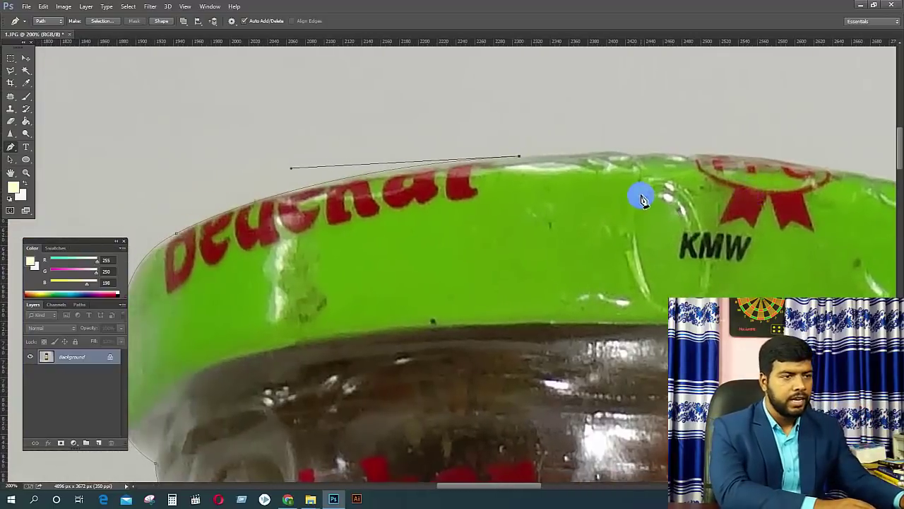
{"action": "left_click_drag", "start_coordinate": [769, 159], "coordinate": [337, 181]}
{"action": "left_click_drag", "start_coordinate": [327, 218], "coordinate": [508, 252]}
{"action": "key", "text": "ctrl+z"}
{"action": "left_click", "coordinate": [519, 205]}
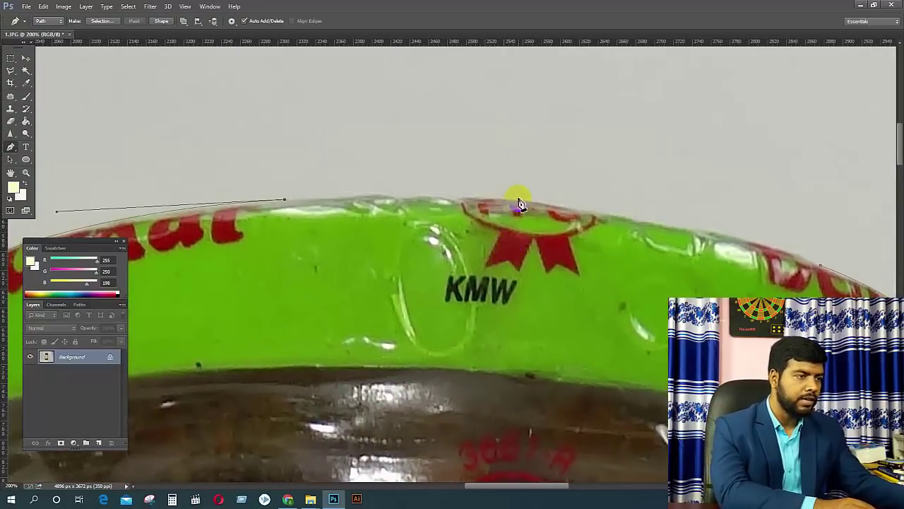
{"action": "left_click_drag", "start_coordinate": [519, 205], "coordinate": [634, 212]}
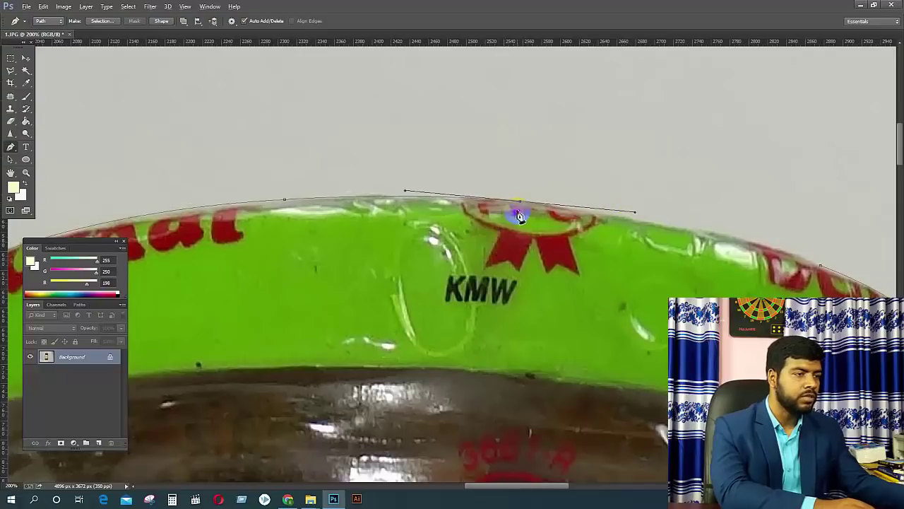
{"action": "left_click", "coordinate": [520, 202], "text": "alt"}
Continue the path along the lid's upper right edge and close it at the starting anchor with a matching curve.
{"action": "left_click_drag", "start_coordinate": [686, 236], "coordinate": [574, 168]}
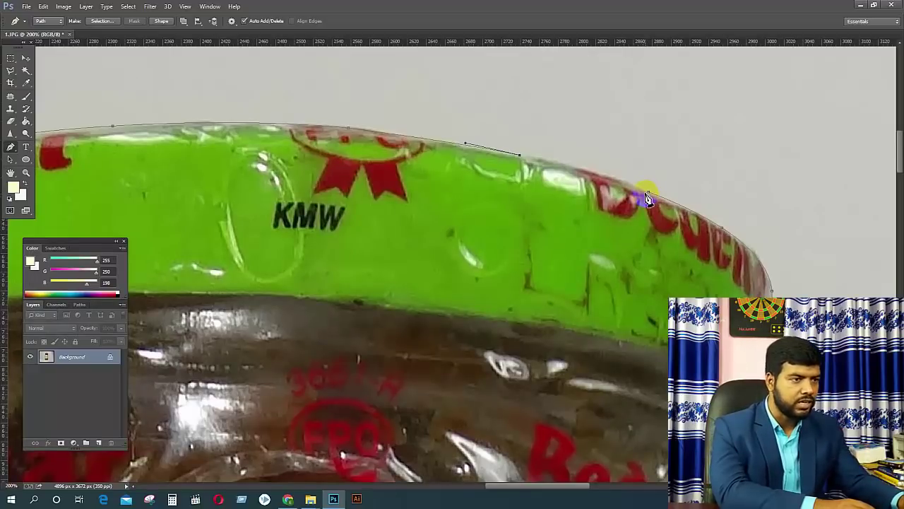
{"action": "left_click_drag", "start_coordinate": [650, 194], "coordinate": [715, 219]}
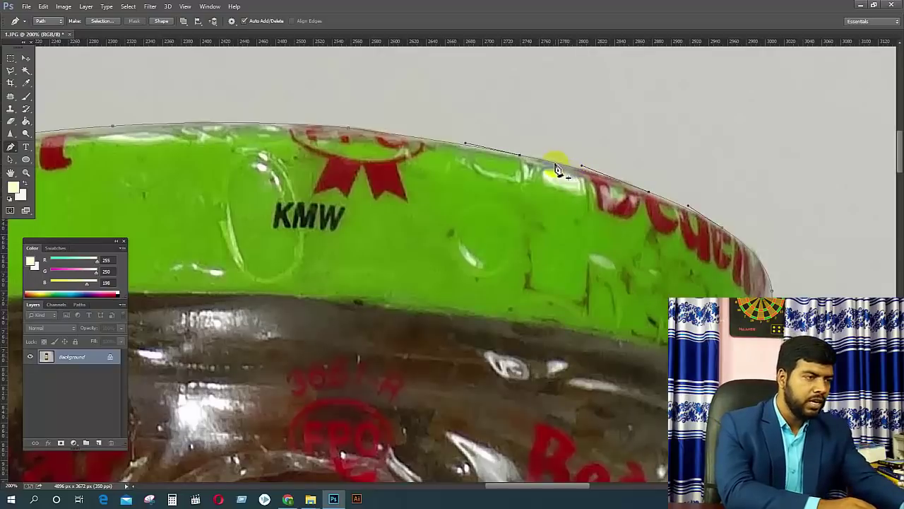
{"action": "key", "text": "ctrl+minus"}
{"action": "key", "text": "ctrl+minus"}
{"action": "key", "text": "ctrl+minus"}
{"action": "left_click_drag", "start_coordinate": [513, 266], "coordinate": [514, 266]}
{"action": "scroll", "coordinate": [523, 233], "scroll_direction": "down", "scroll_amount": 5}
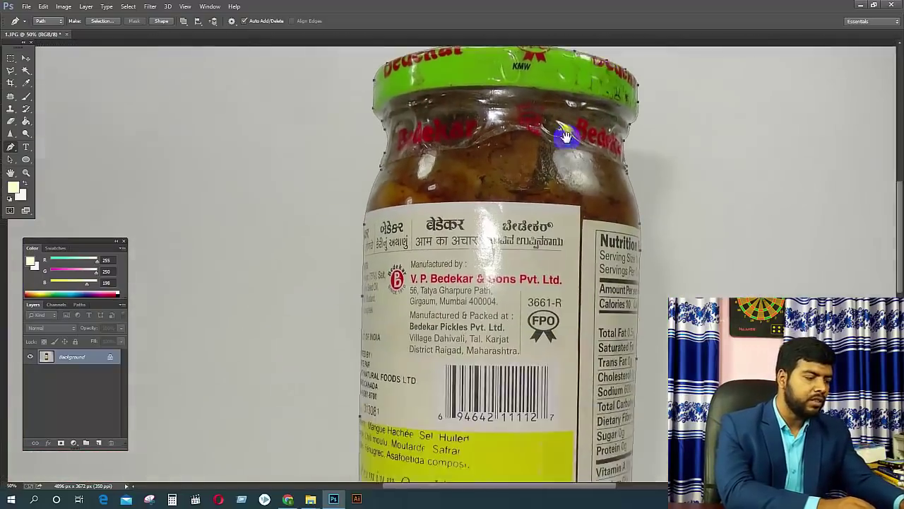
{"action": "scroll", "coordinate": [537, 204], "scroll_direction": "down", "scroll_amount": 2}
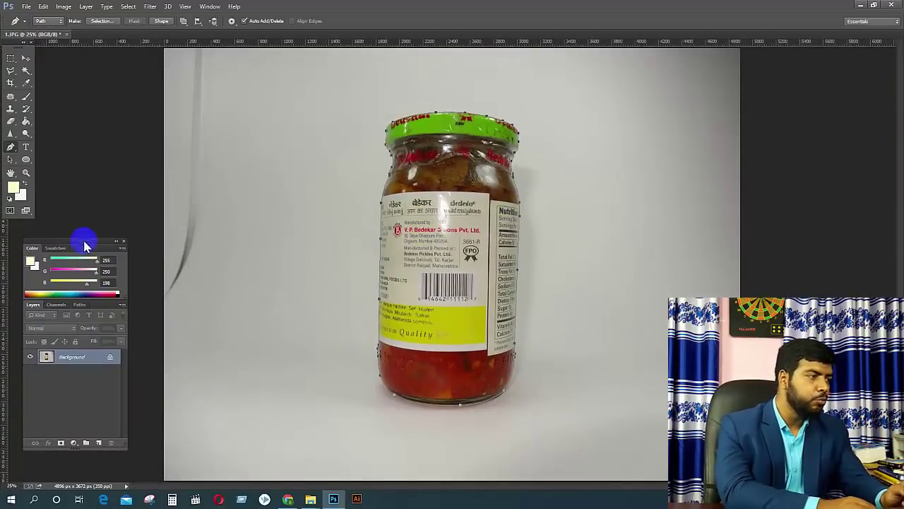
Save the jar's work path under the name New Path.
{"action": "left_click_drag", "start_coordinate": [90, 239], "coordinate": [133, 220]}
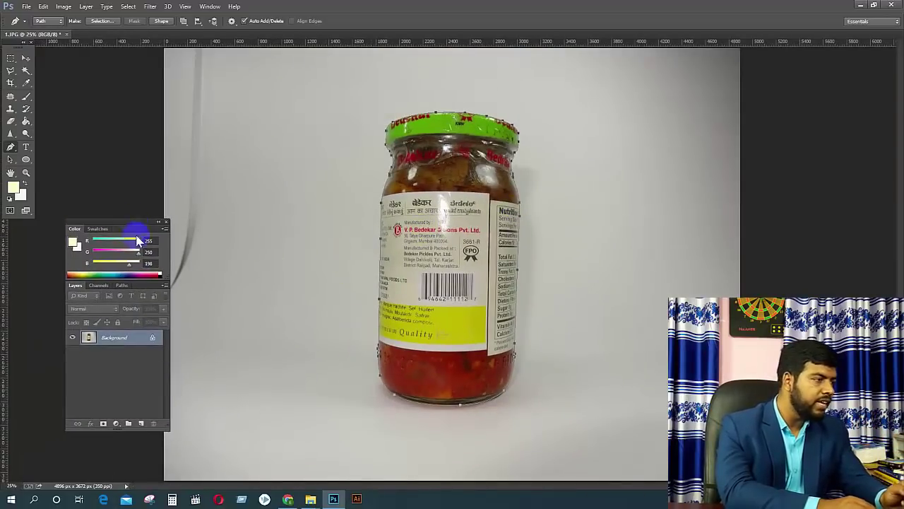
{"action": "left_click", "coordinate": [123, 285]}
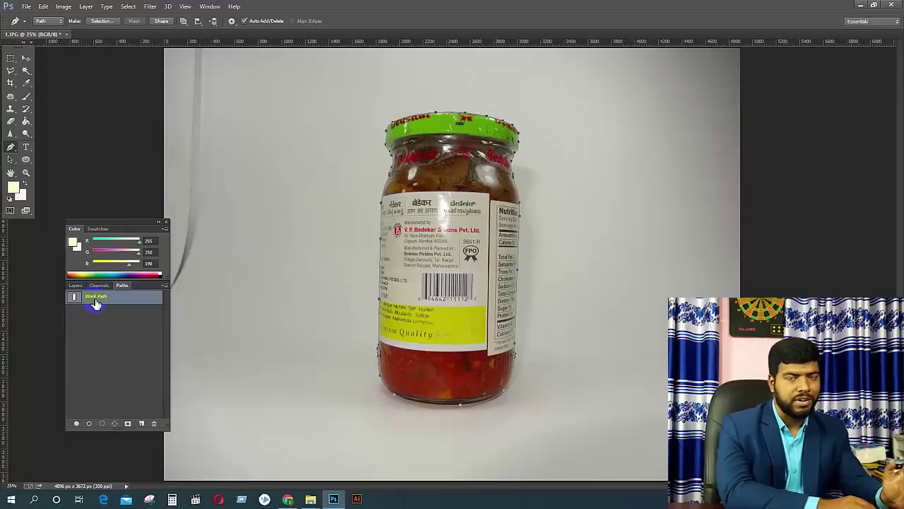
{"action": "left_click", "coordinate": [164, 285]}
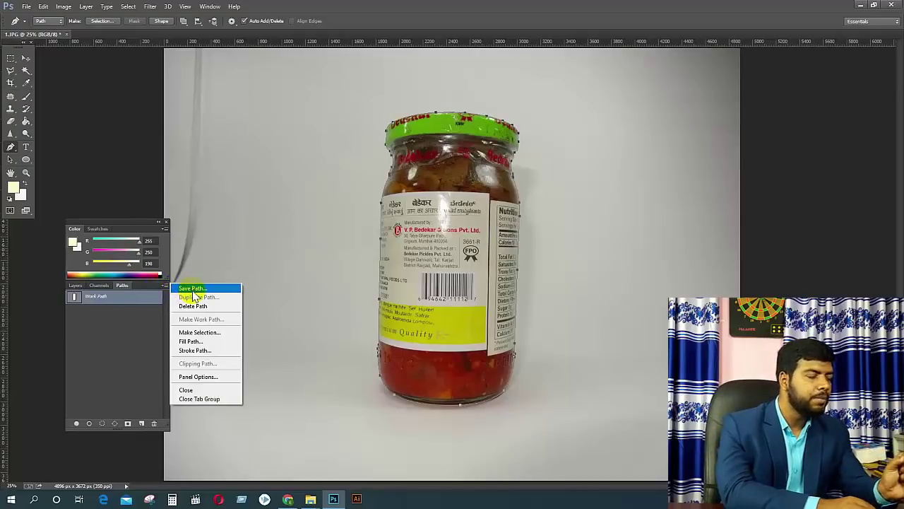
{"action": "left_click", "coordinate": [191, 289]}
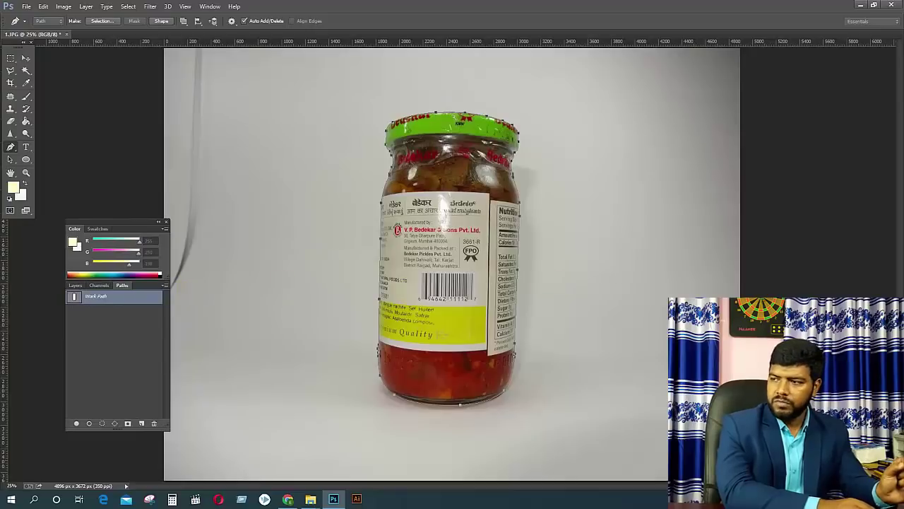
{"action": "left_click_drag", "start_coordinate": [657, 250], "coordinate": [282, 245]}
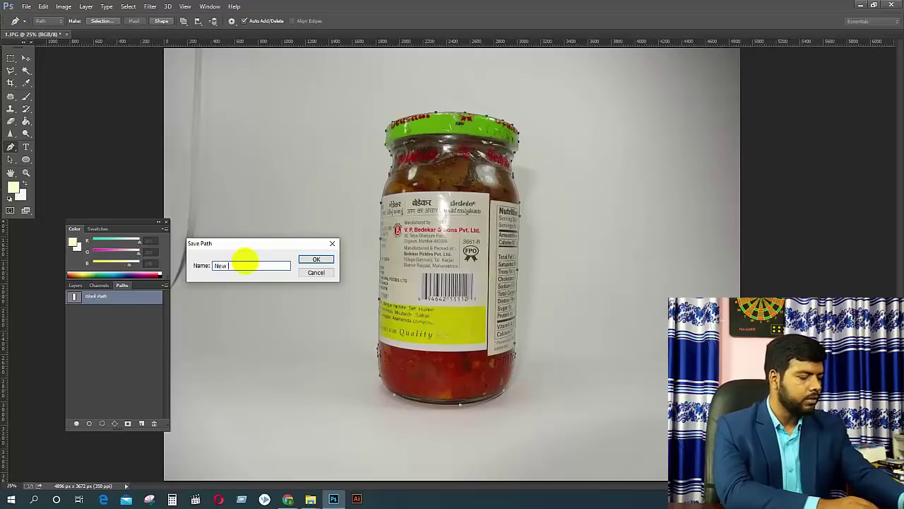
{"action": "type", "text": "h"}
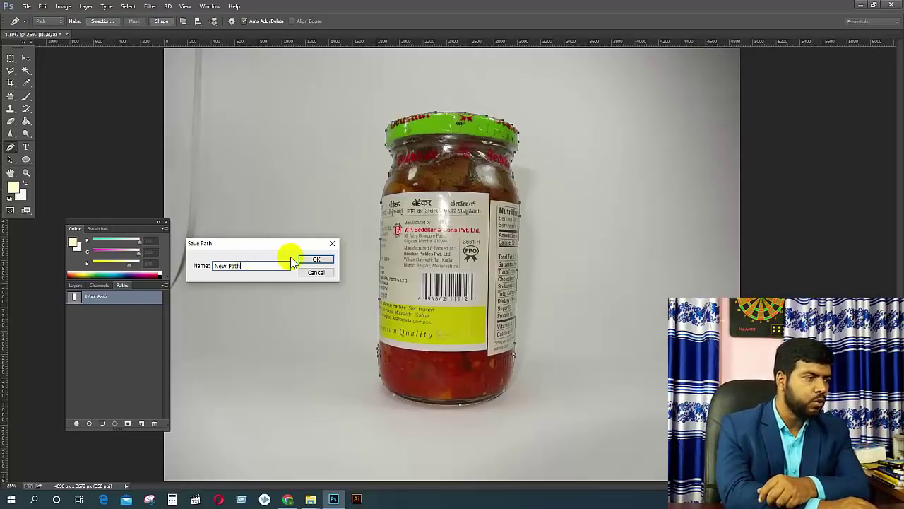
{"action": "left_click", "coordinate": [315, 259]}
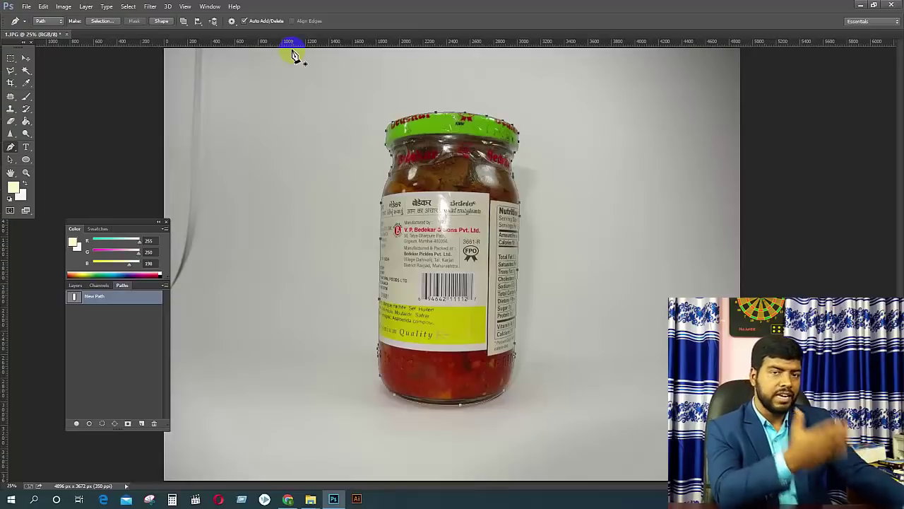
Save the image as a JPEG named 1 Clipping path in the 3-Clipping path-Easy folder at maximum quality 12.
{"action": "key", "text": "ctrl+shift+s"}
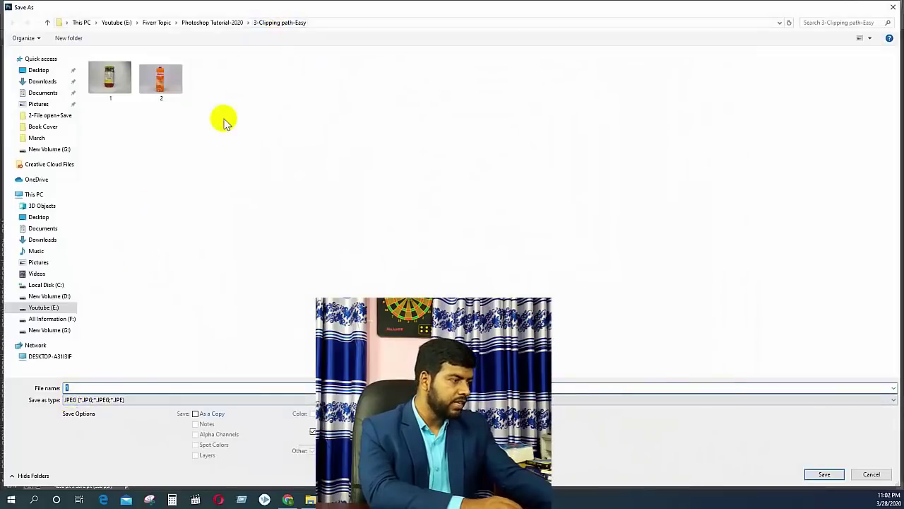
{"action": "left_click", "coordinate": [81, 387]}
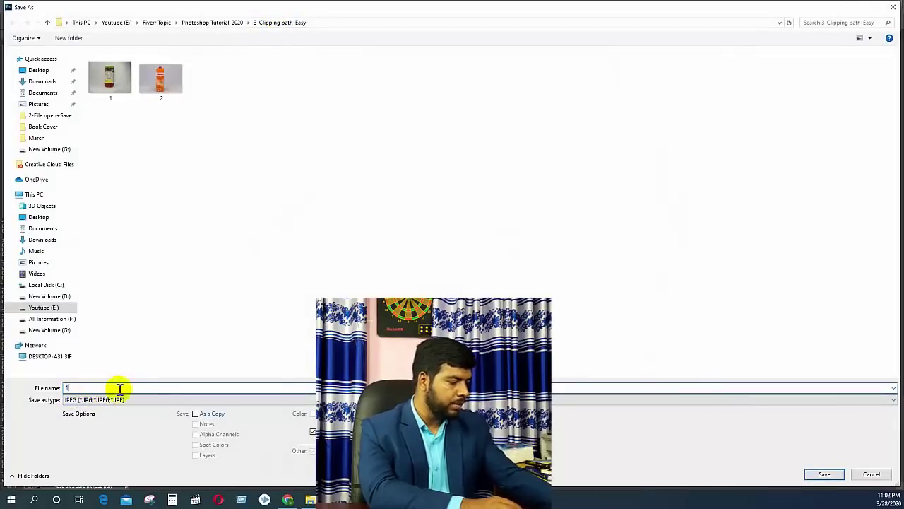
{"action": "type", "text": "Clip"}
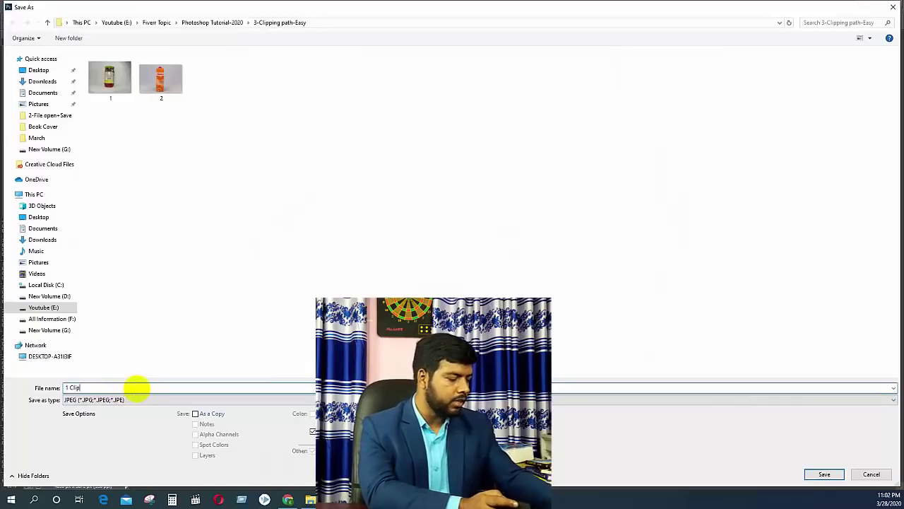
{"action": "type", "text": "ping path"}
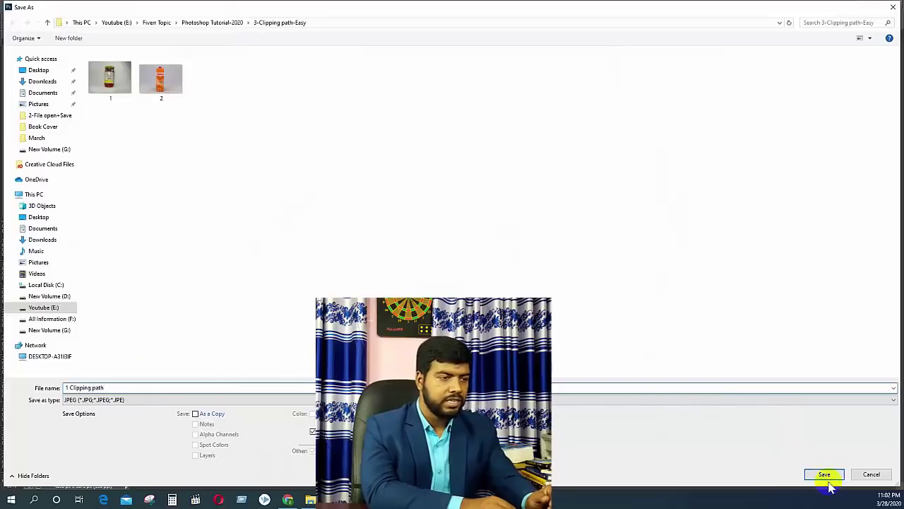
{"action": "left_click", "coordinate": [824, 475]}
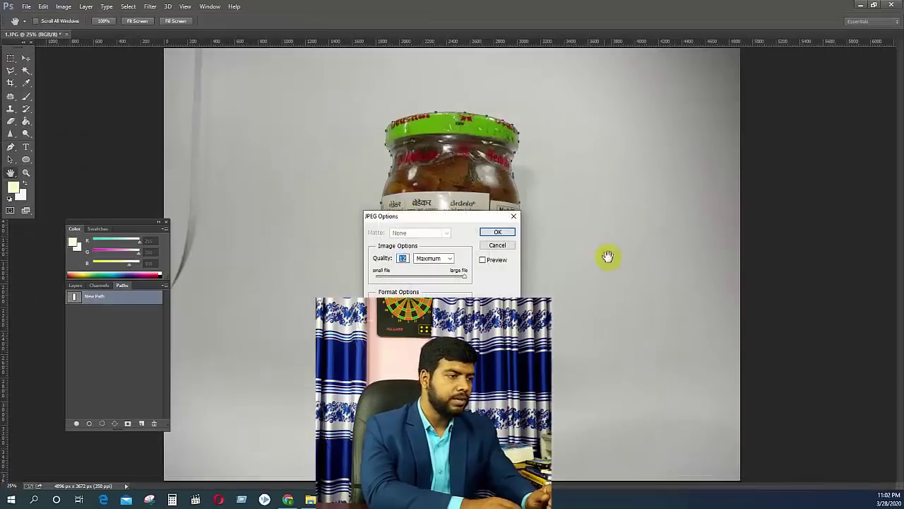
{"action": "left_click", "coordinate": [498, 233]}
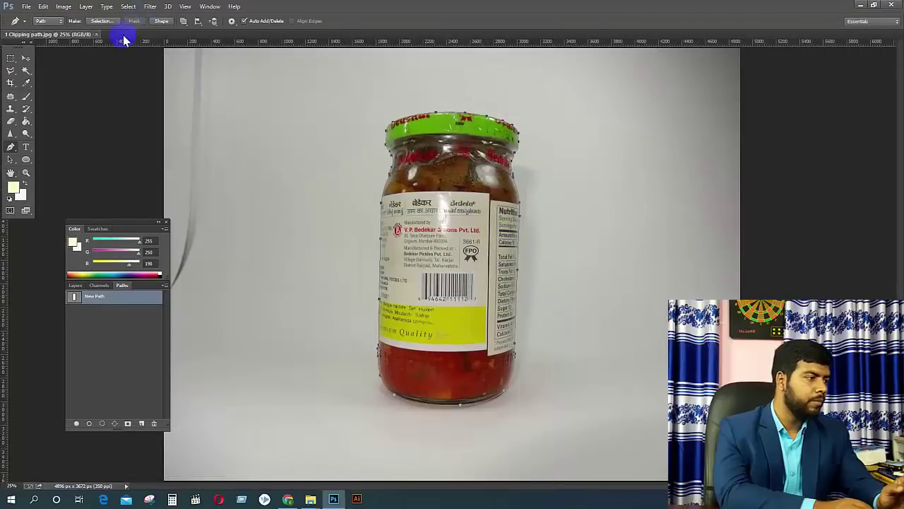
Close the 1 Clipping path document and switch to the 3-Clipping path-Easy folder in File Explorer.
{"action": "left_click", "coordinate": [75, 286]}
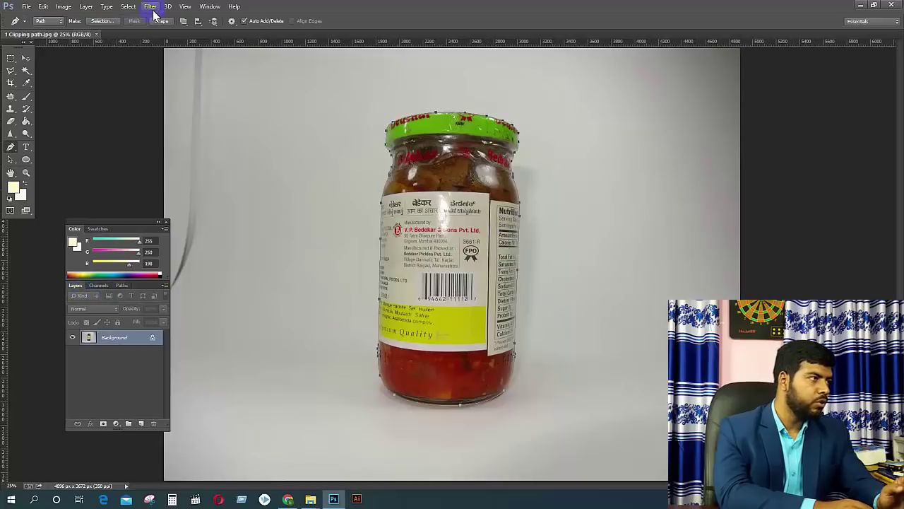
{"action": "left_click", "coordinate": [96, 34]}
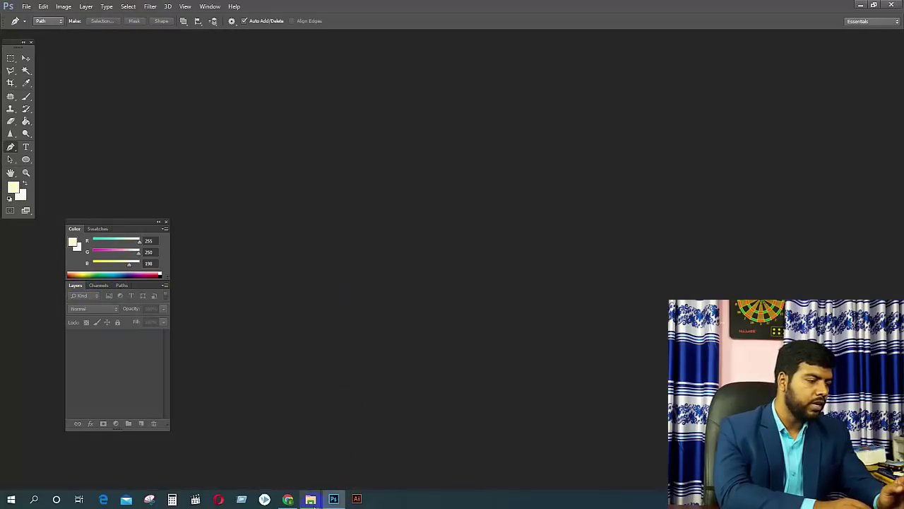
{"action": "mouse_move", "coordinate": [311, 500]}
{"action": "left_click", "coordinate": [289, 478]}
{"action": "left_click", "coordinate": [224, 212]}
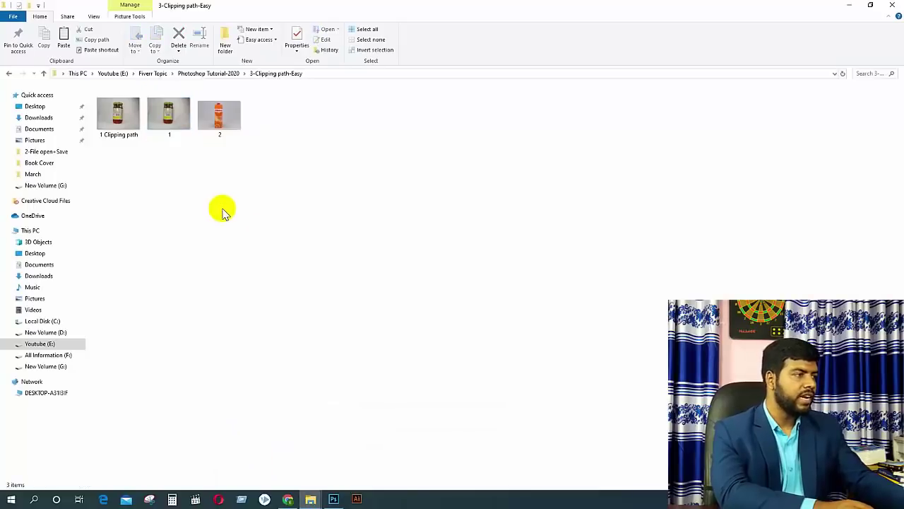
Open the 1 Clipping path and 1 images from the 3-Clipping path-Easy folder together in Photoshop.
{"action": "left_click", "coordinate": [123, 124]}
{"action": "left_click_drag", "start_coordinate": [176, 161], "coordinate": [115, 86]}
{"action": "left_click_drag", "start_coordinate": [119, 120], "coordinate": [333, 301]}
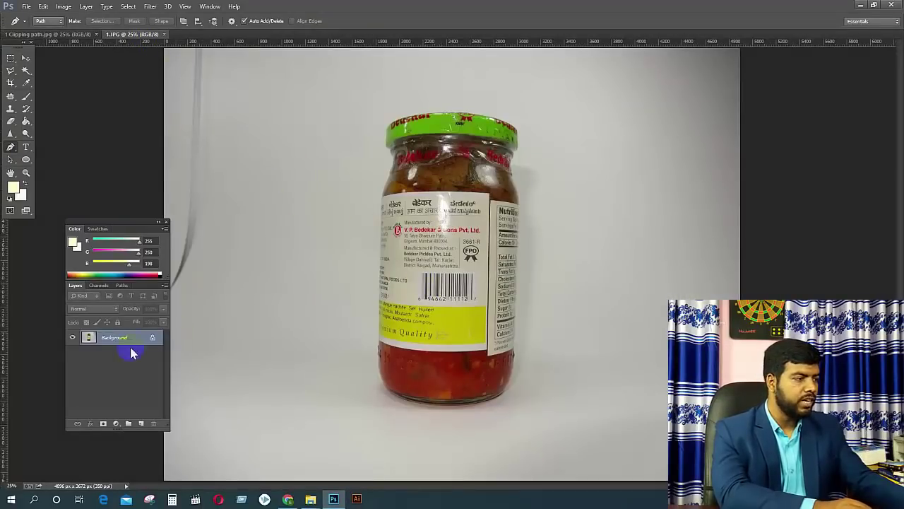
Check the saved paths of 1.JPG and compare them with those of 1 Clipping path.jpg.
{"action": "left_click", "coordinate": [98, 285]}
{"action": "left_click", "coordinate": [121, 286]}
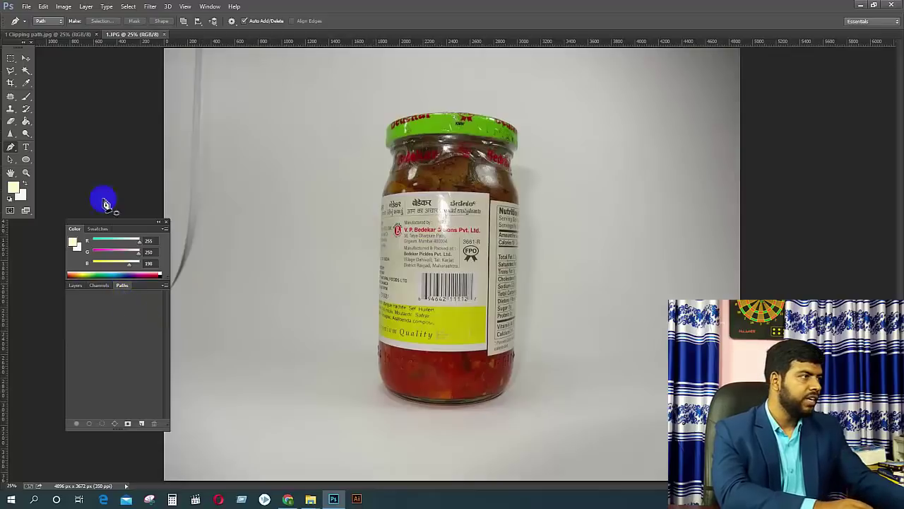
{"action": "left_click", "coordinate": [49, 34]}
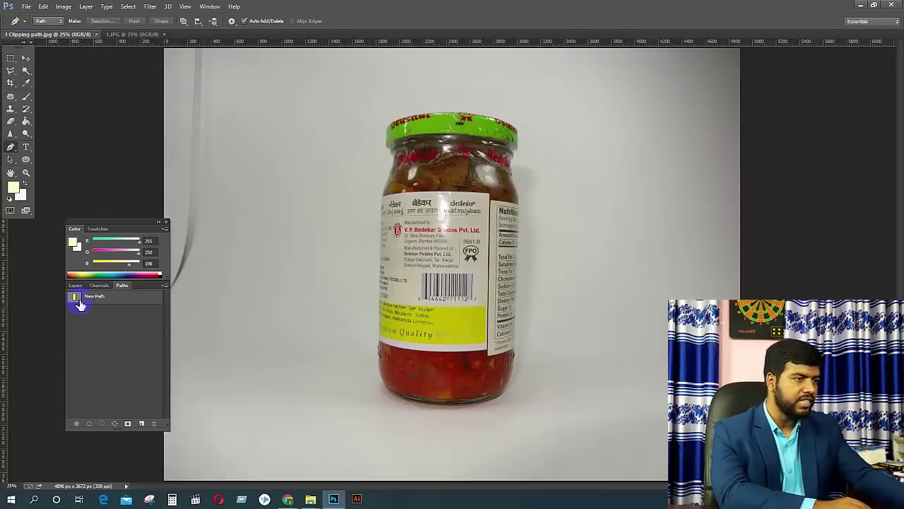
Load New Path directly as a selection around the jar and deselect it, repeating this twice.
{"action": "left_click", "coordinate": [106, 298]}
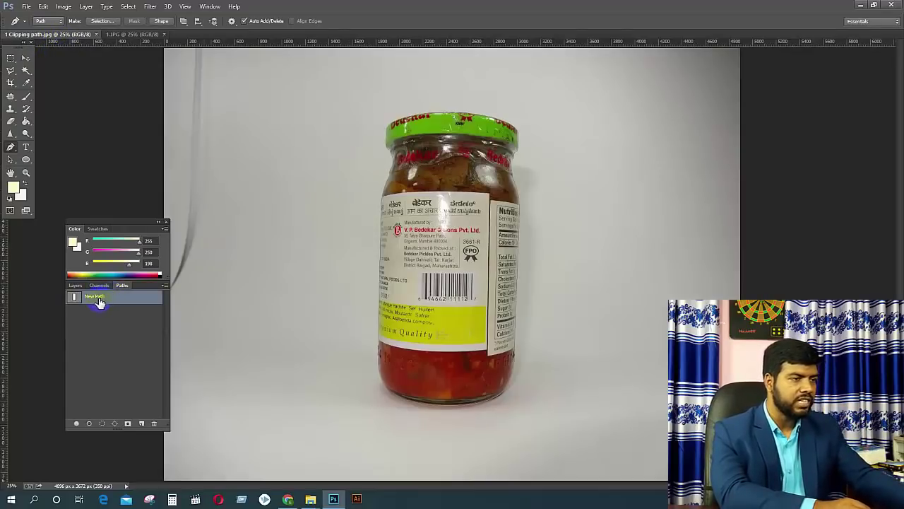
{"action": "left_click", "coordinate": [489, 146]}
{"action": "left_click", "coordinate": [149, 254]}
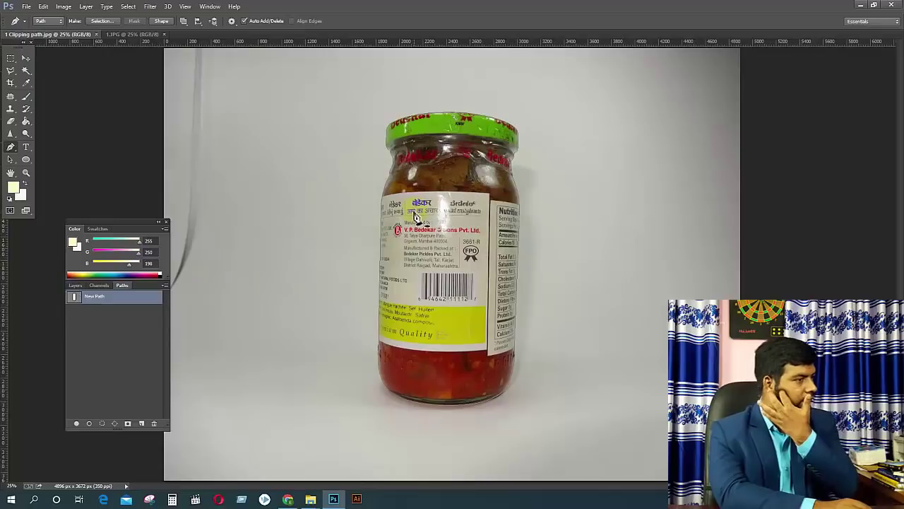
{"action": "left_click", "coordinate": [82, 380]}
{"action": "left_click", "coordinate": [73, 308]}
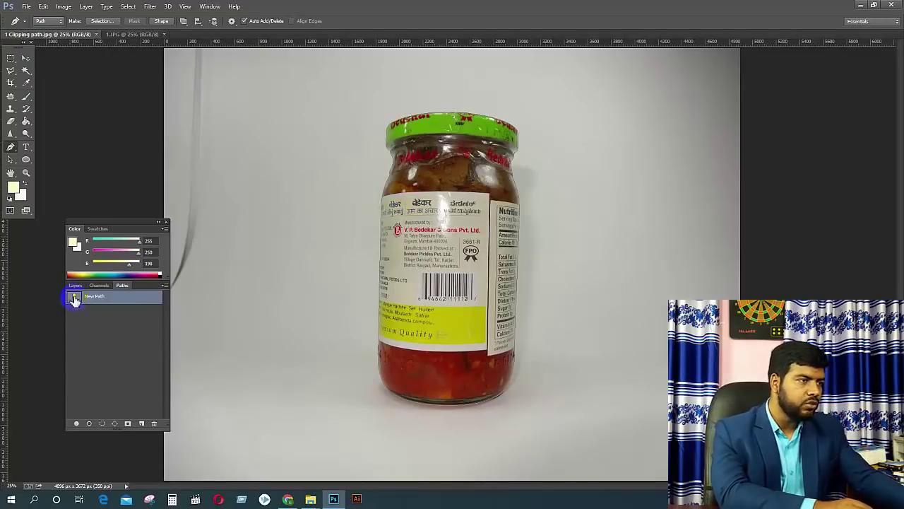
{"action": "key", "text": "ctrl+Return"}
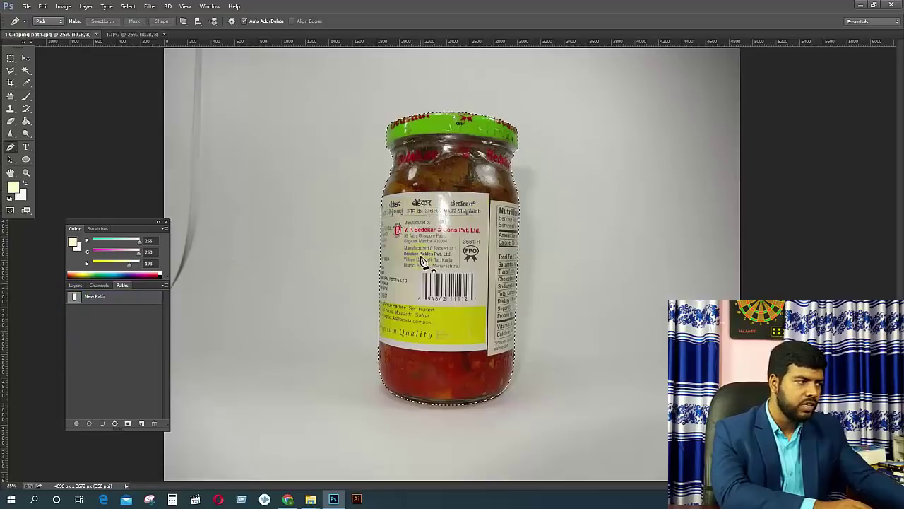
{"action": "key", "text": "ctrl+d"}
{"action": "left_click", "coordinate": [43, 303]}
{"action": "left_click", "coordinate": [94, 295]}
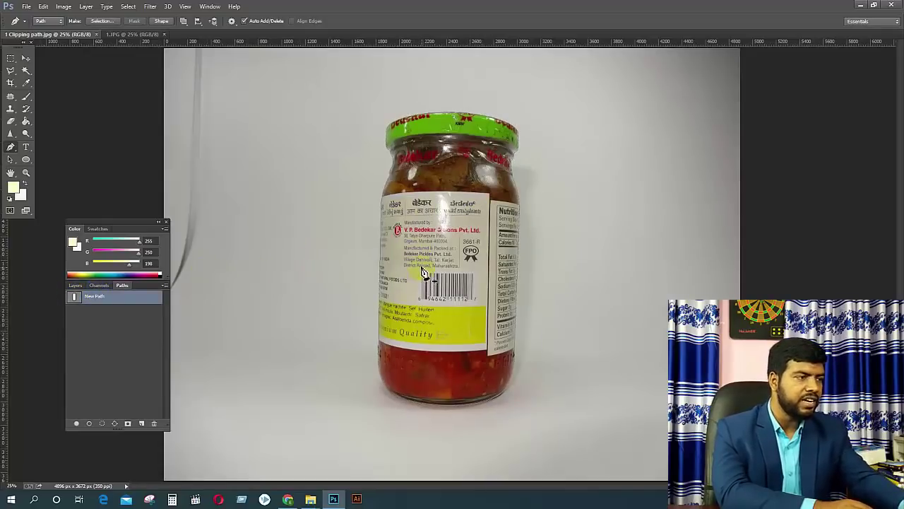
{"action": "key", "text": "ctrl+Return"}
{"action": "key", "text": "ctrl+d"}
Make a new selection from New Path with a feather radius of 0 pixels.
{"action": "left_click", "coordinate": [123, 296]}
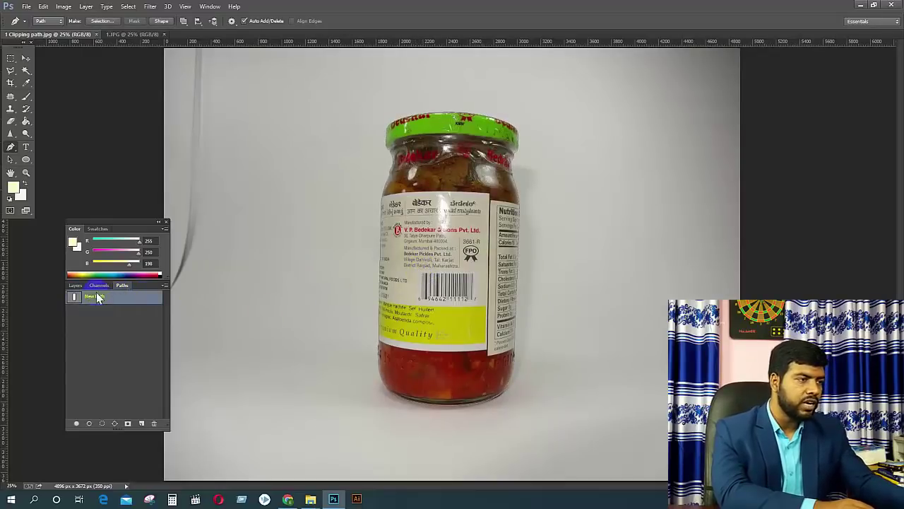
{"action": "right_click", "coordinate": [469, 235]}
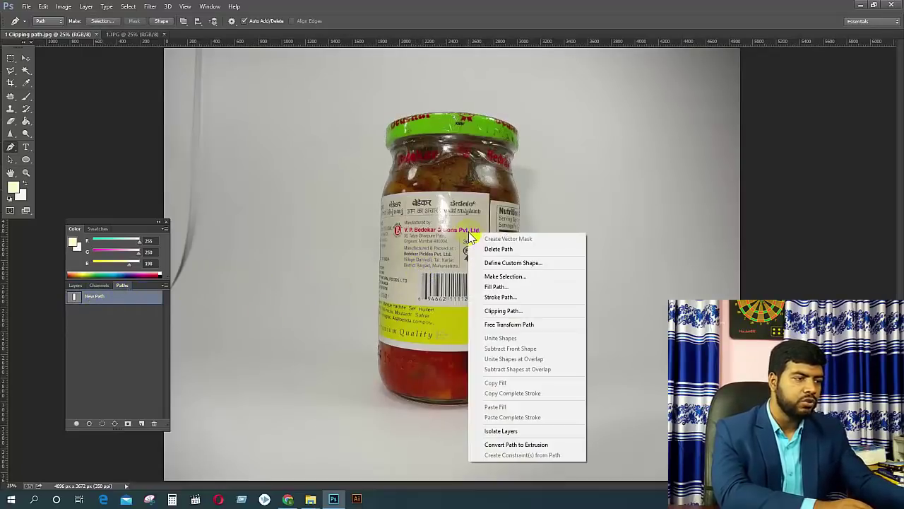
{"action": "left_click", "coordinate": [514, 278]}
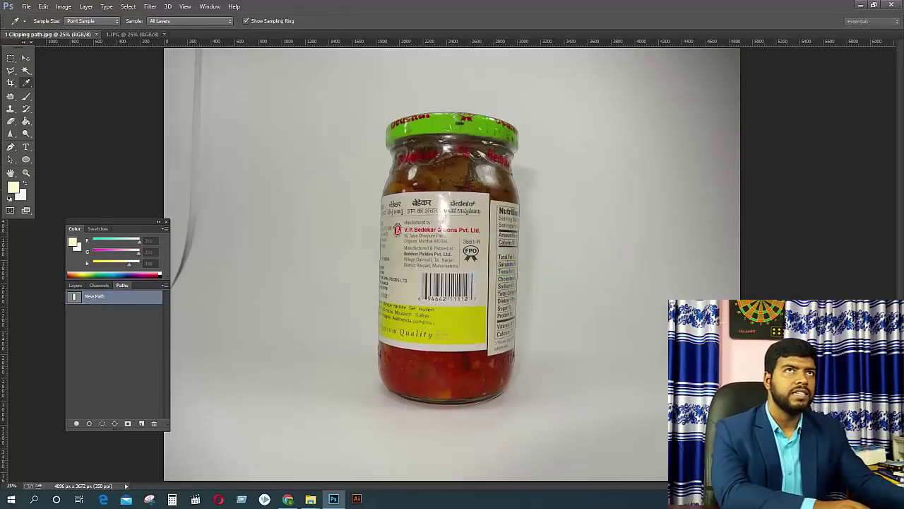
{"action": "left_click_drag", "start_coordinate": [412, 243], "coordinate": [403, 237]}
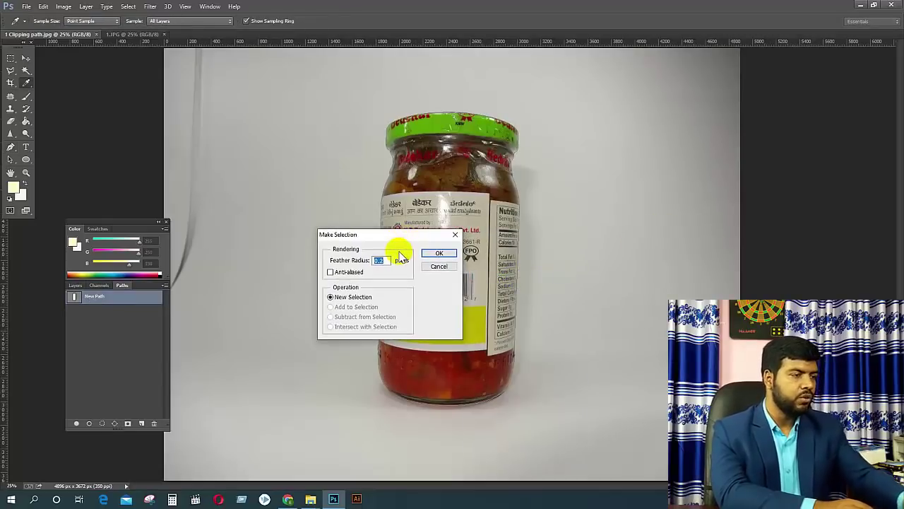
{"action": "type", "text": "0"}
{"action": "left_click", "coordinate": [442, 253]}
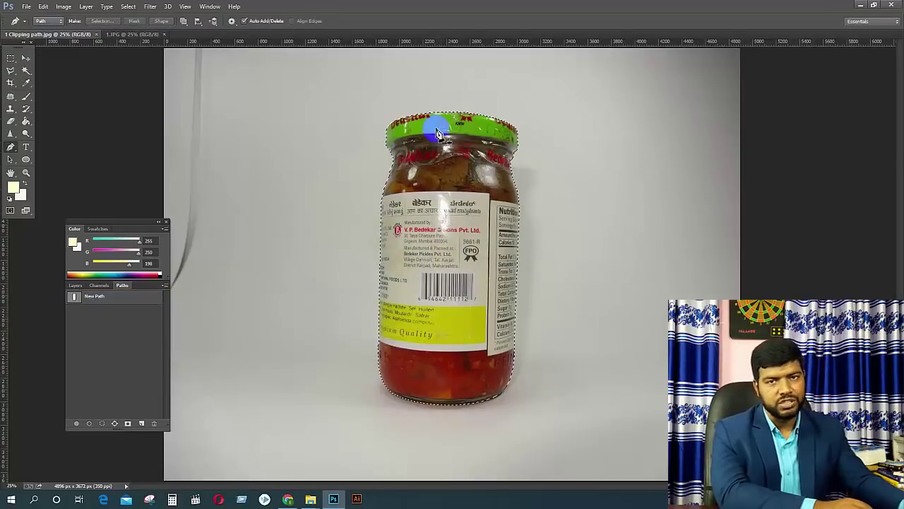
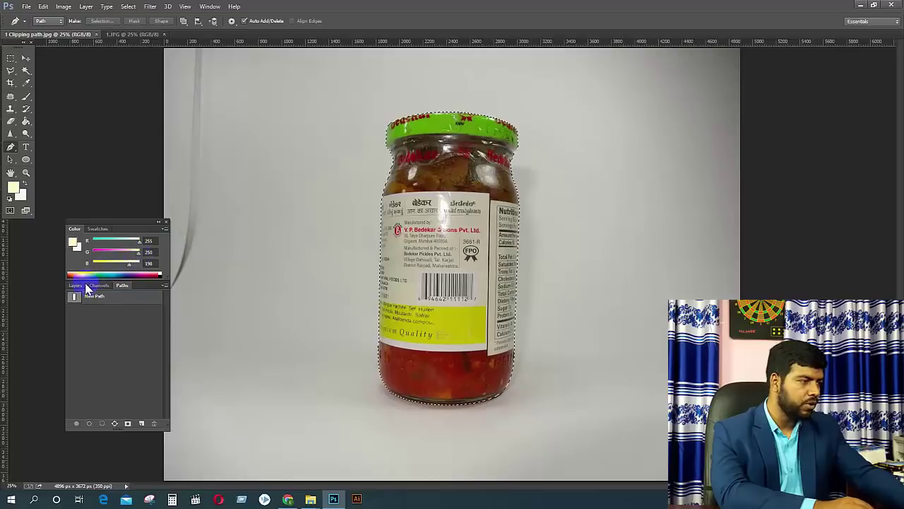
Copy the selected jar onto its own layer and hide the Background layer.
{"action": "left_click", "coordinate": [75, 285]}
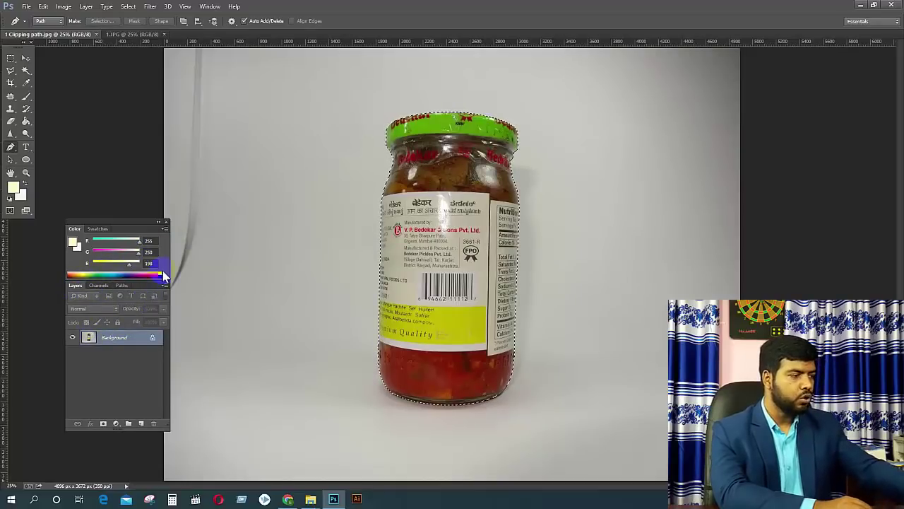
{"action": "key", "text": "ctrl+j"}
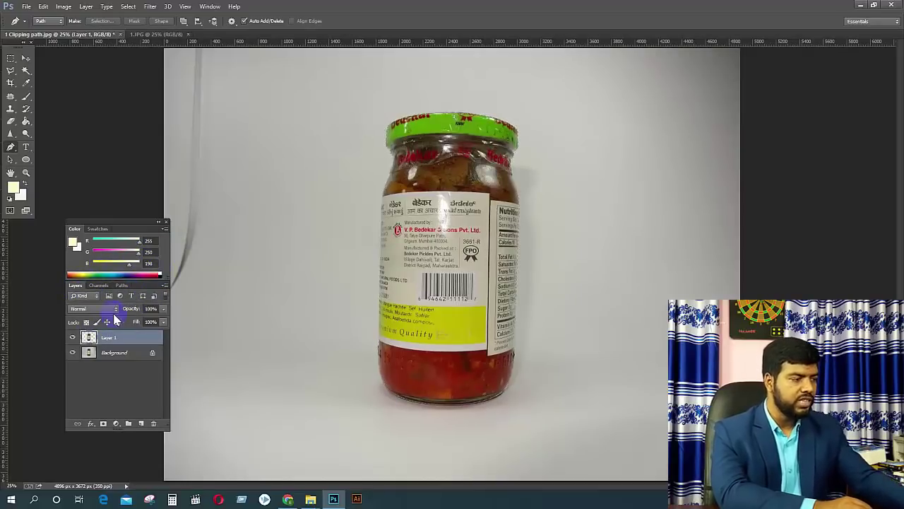
{"action": "left_click", "coordinate": [71, 353]}
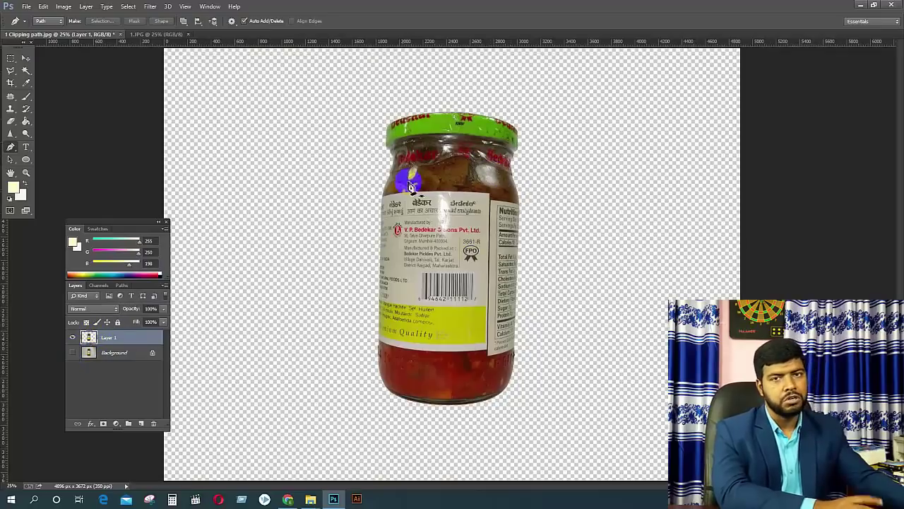